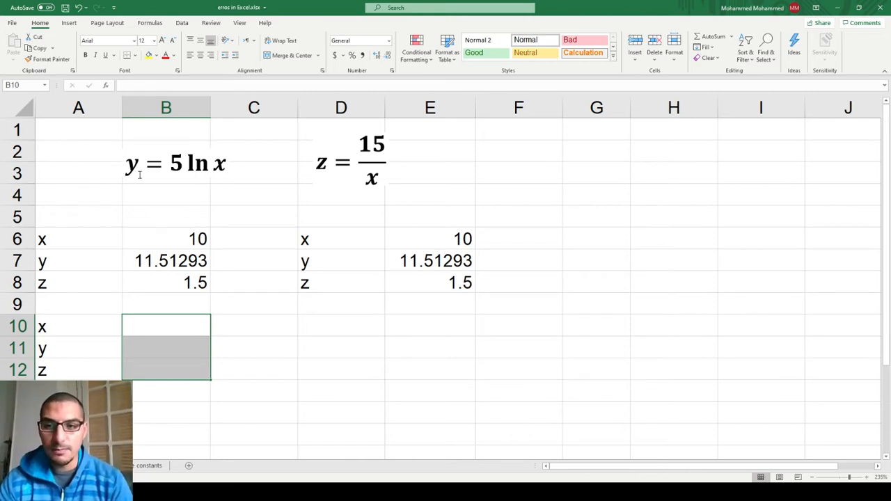
Examine the formulas behind y in B7 and z in B8 without altering them.
left_click(195, 248)
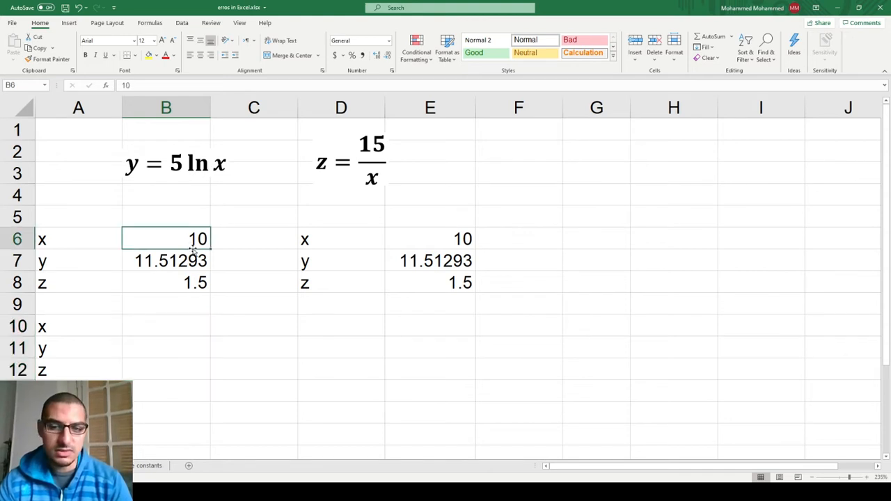
double_click(195, 253)
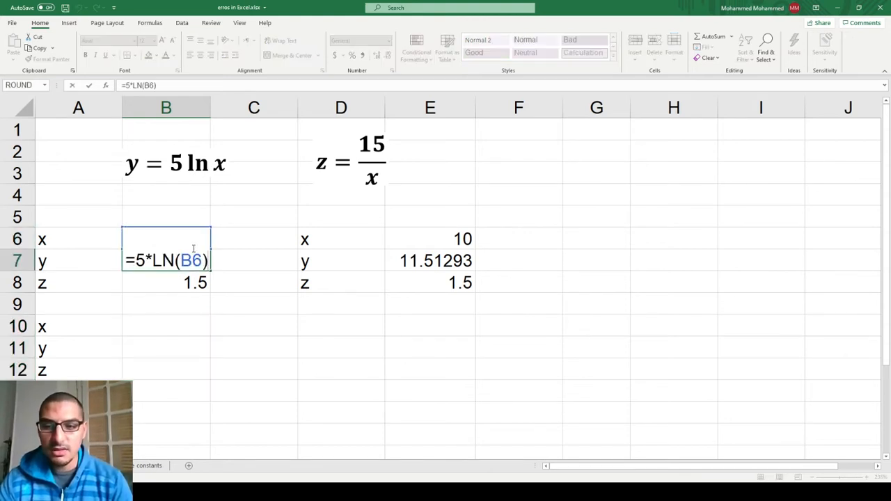
left_click(183, 283)
double_click(183, 283)
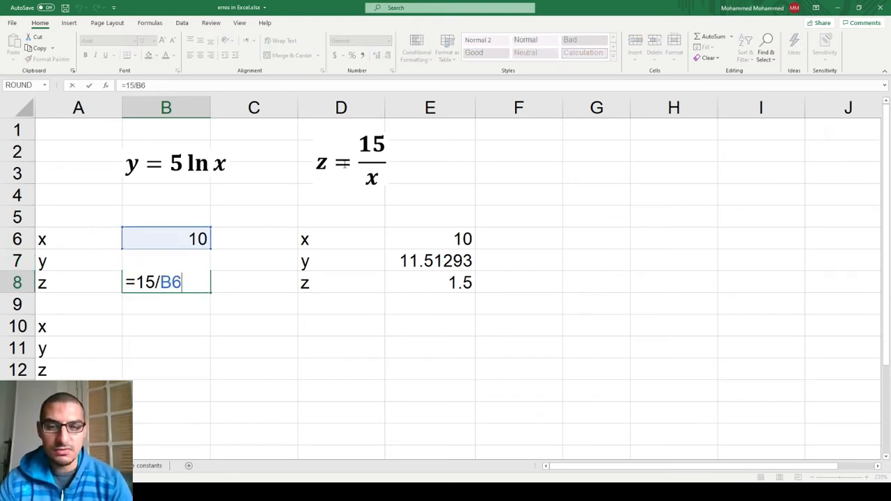
key("Escape")
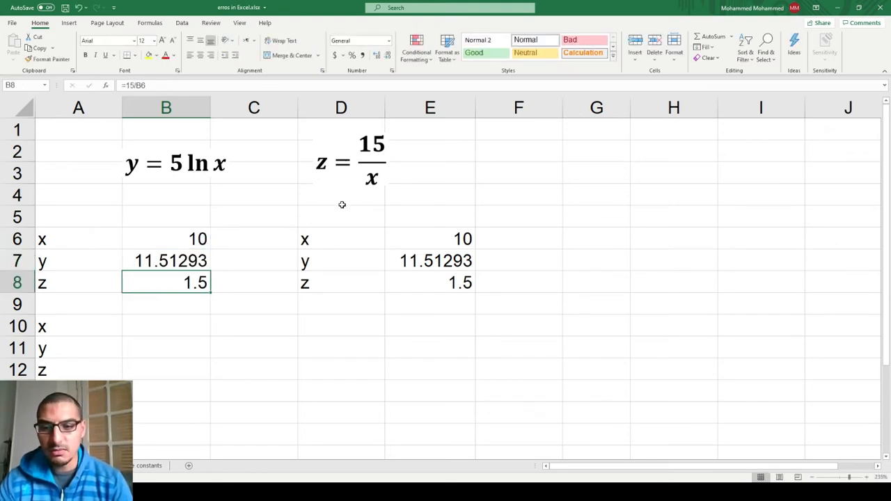
key("Up")
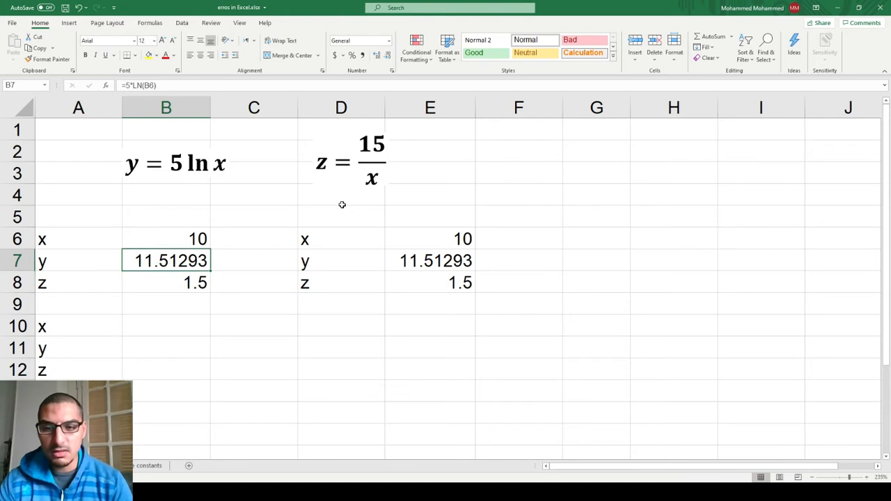
left_click(342, 263)
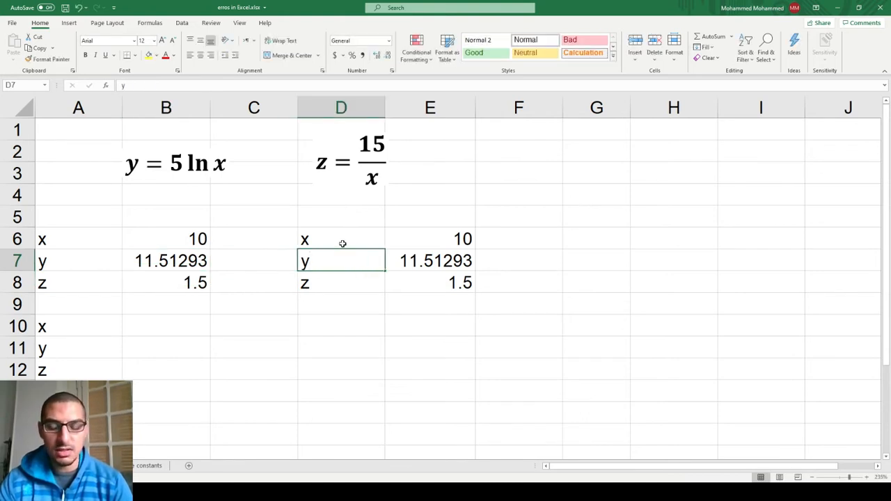
left_click(343, 243)
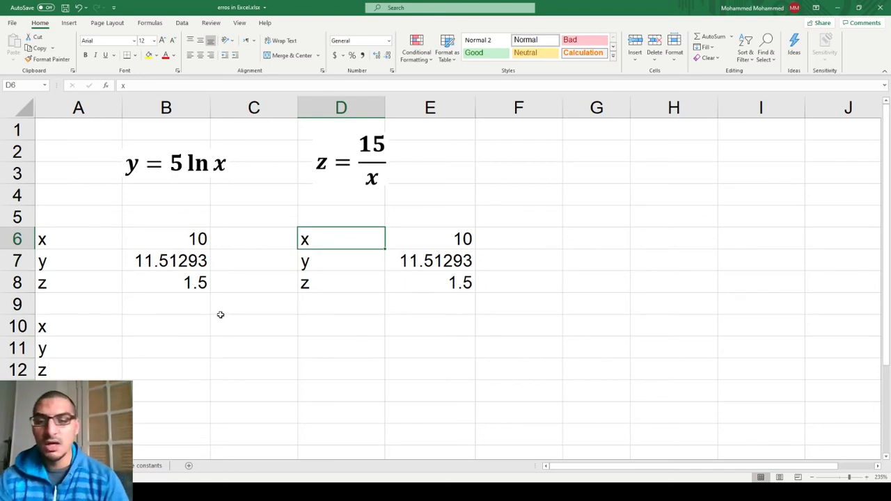
key("Left")
key("Left")
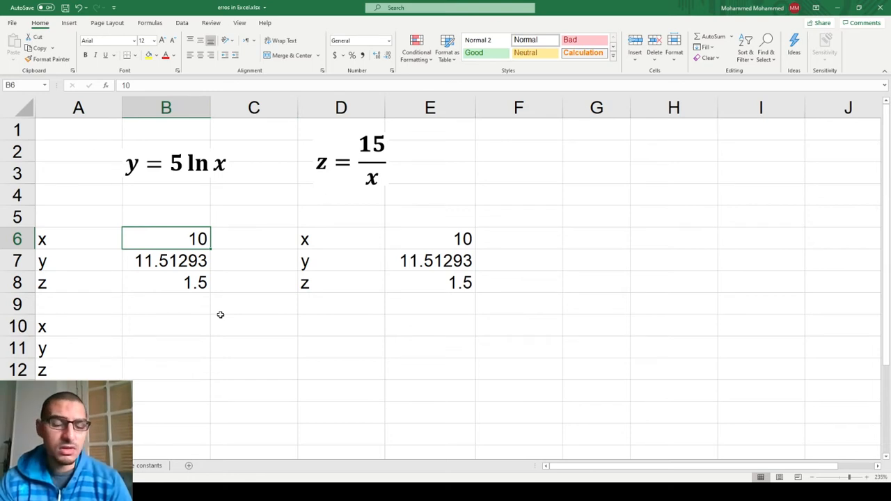
Enter the current date in cell G6 with the formula =TODAY().
key("Right")
key("Right")
key("Right")
key("Right")
key("Right")
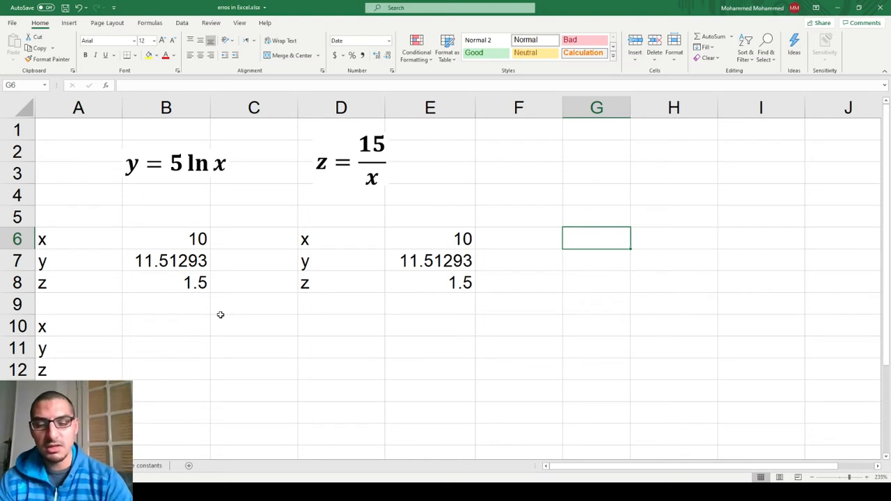
type("=tod")
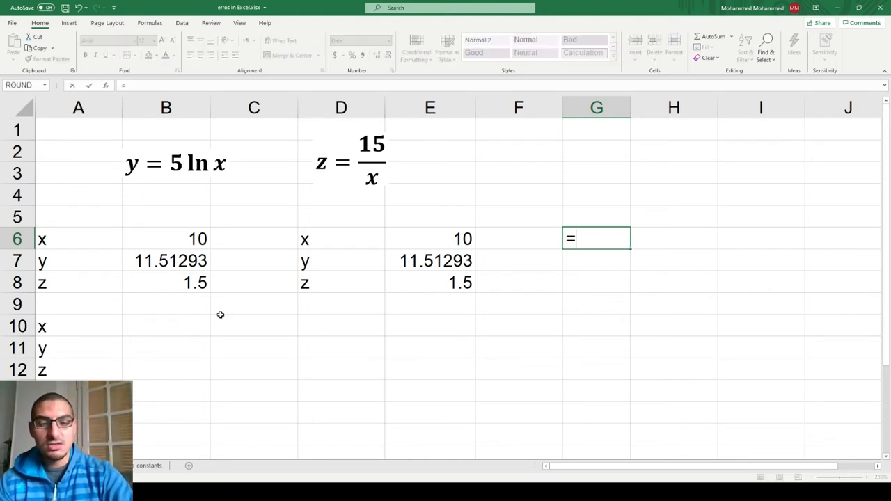
key("BackSpace")
key("BackSpace")
type("oda")
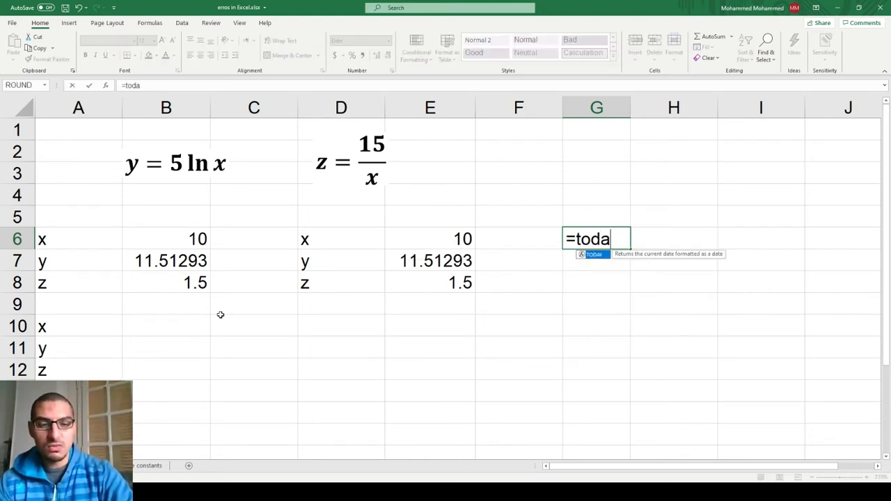
key("Tab")
type(")")
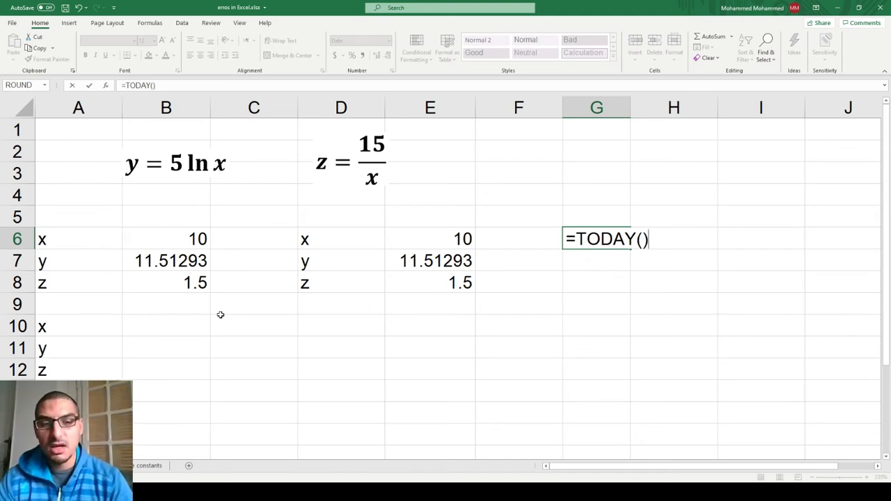
key("Return")
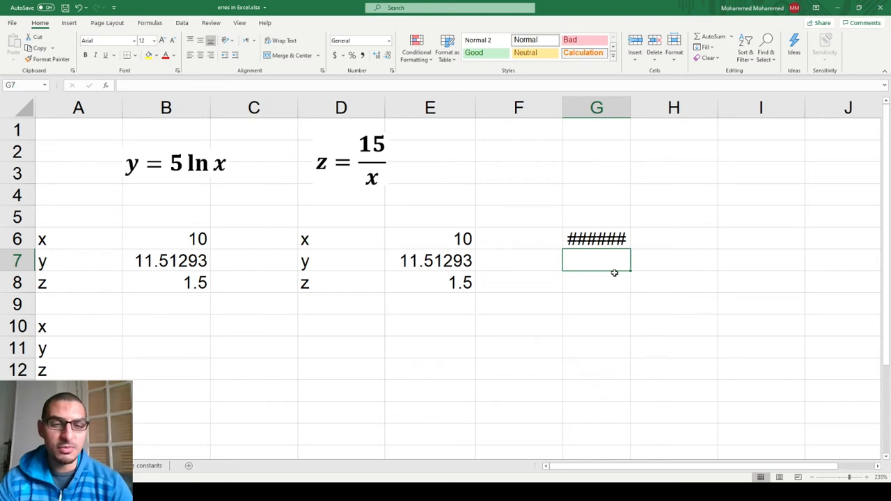
Try adding one day to the date with =G6+1 in H6, and clear H6 again.
key("Right")
key("Up")
type("=G6+6")
key("BackSpace")
type("1")
key("Return")
key("Up")
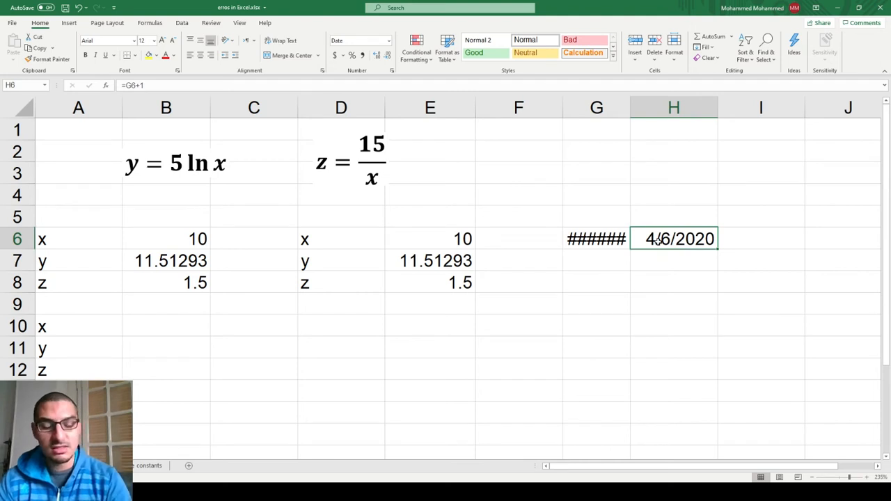
key("Delete")
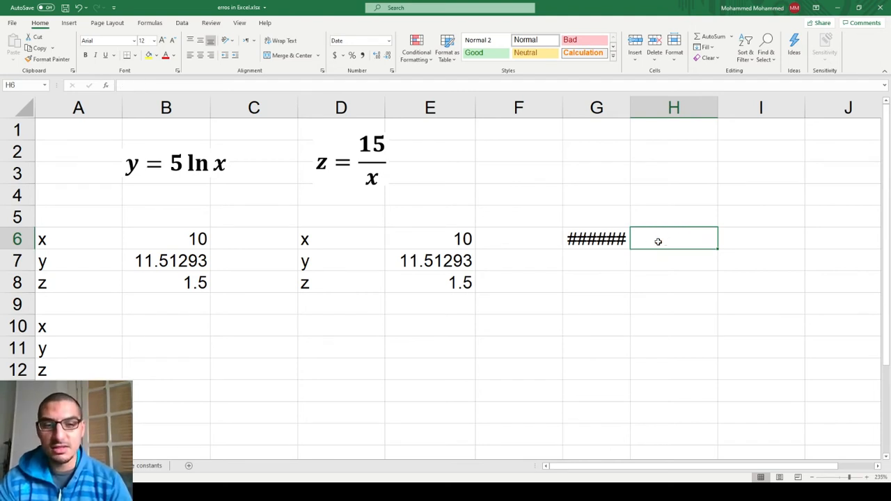
Widen column G until the date in G6 fits, and narrow it back to about its original width.
key("Left")
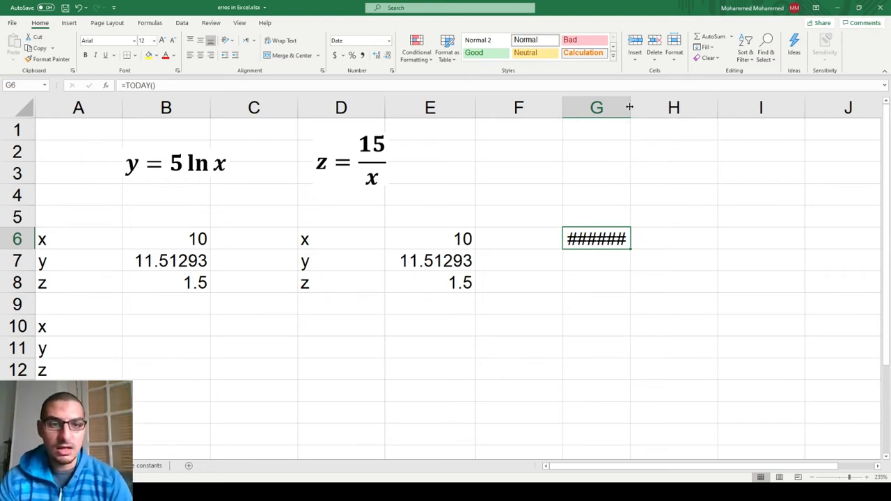
left_click_drag(630, 106, 667, 107)
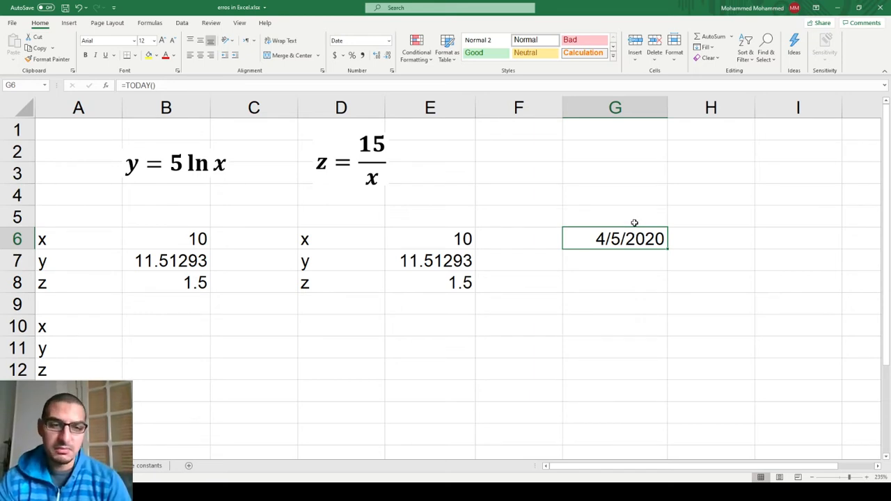
left_click_drag(667, 108, 633, 110)
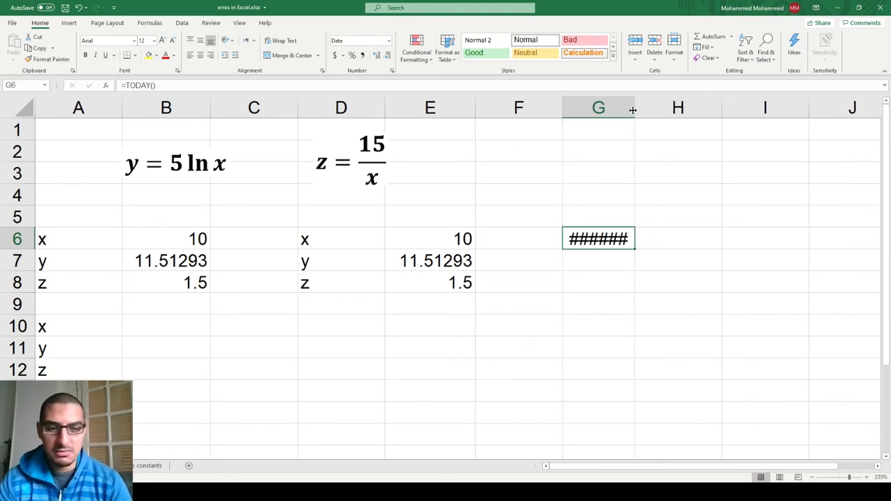
Set x in B6 to 0 and check the results of z in B8 and y in B7.
key("Left")
key("Left")
key("Left")
key("Left")
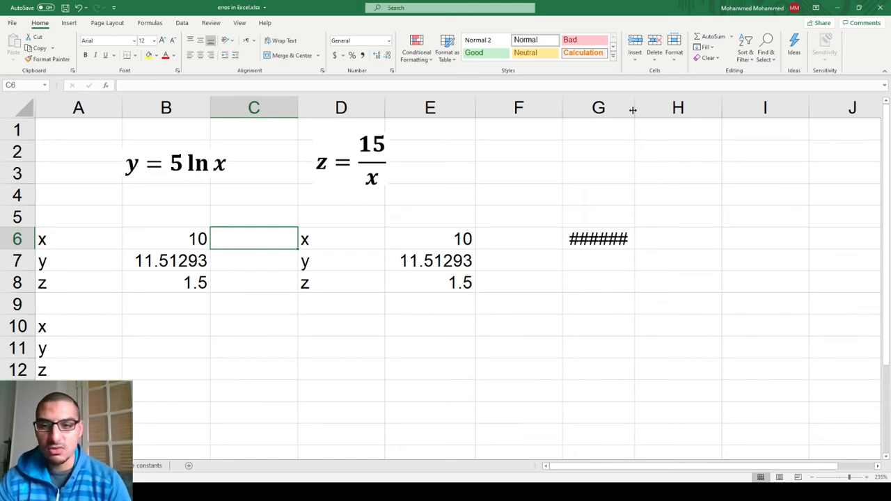
key("Left")
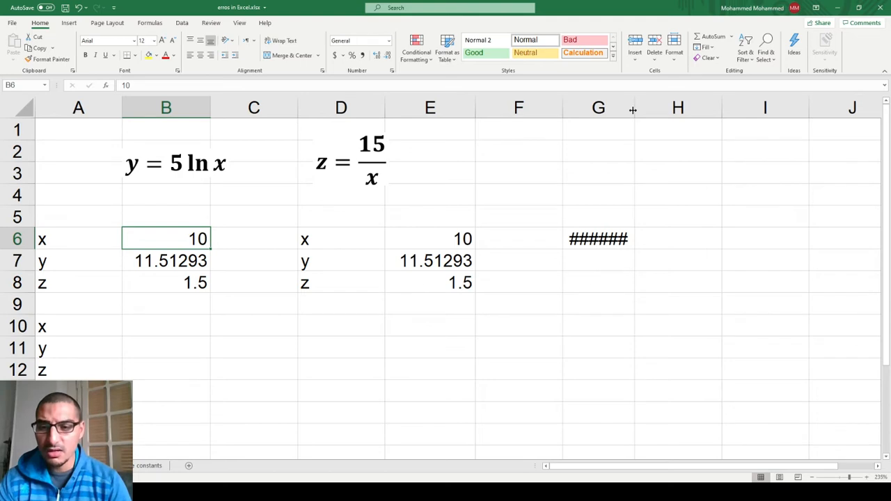
type("0")
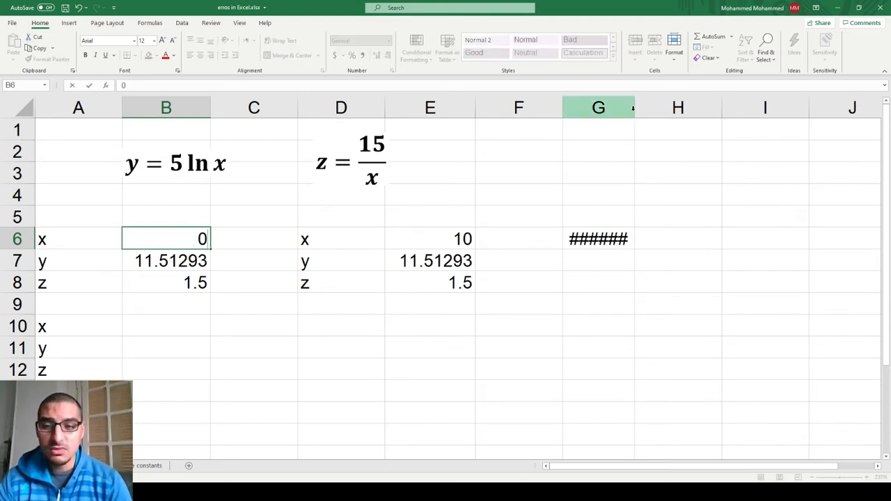
key("Left")
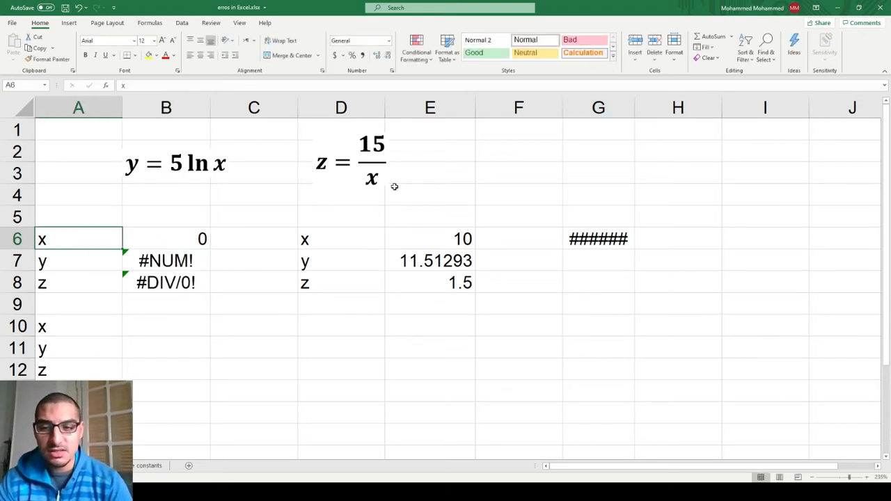
left_click(183, 293)
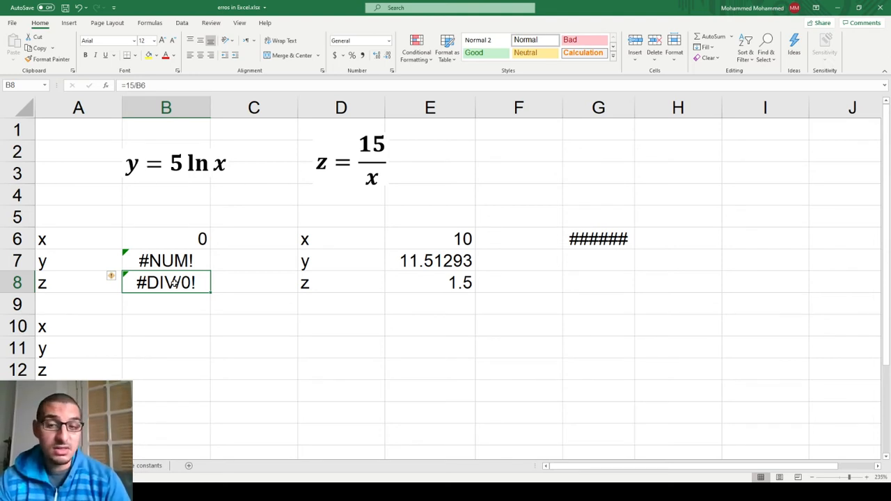
key("Up")
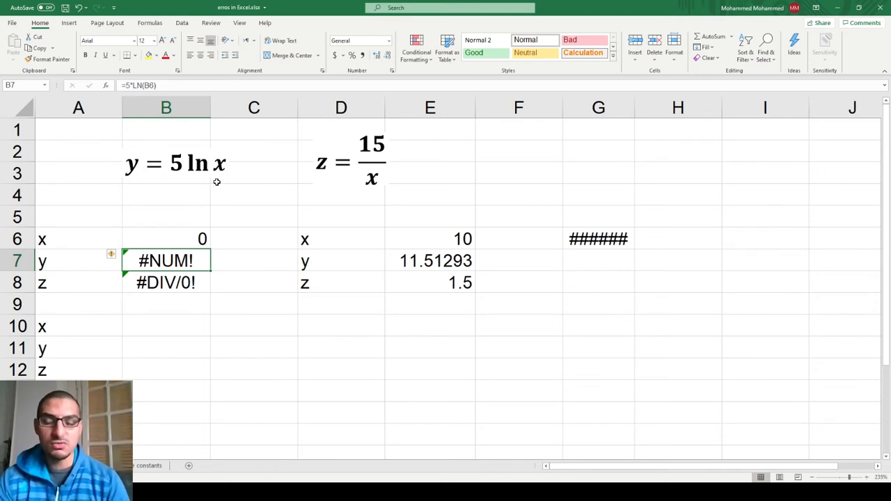
Set x in B6 to -1 to test the logarithm with a negative number.
key("Up")
type("-1")
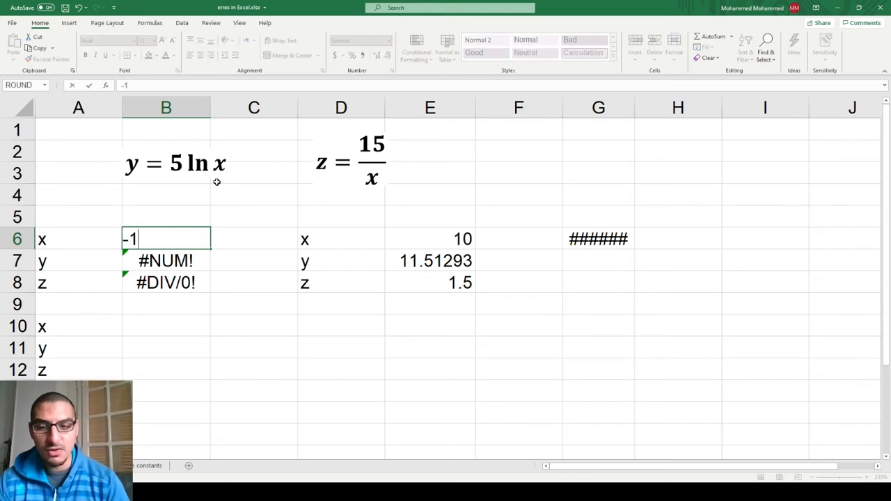
key("Return")
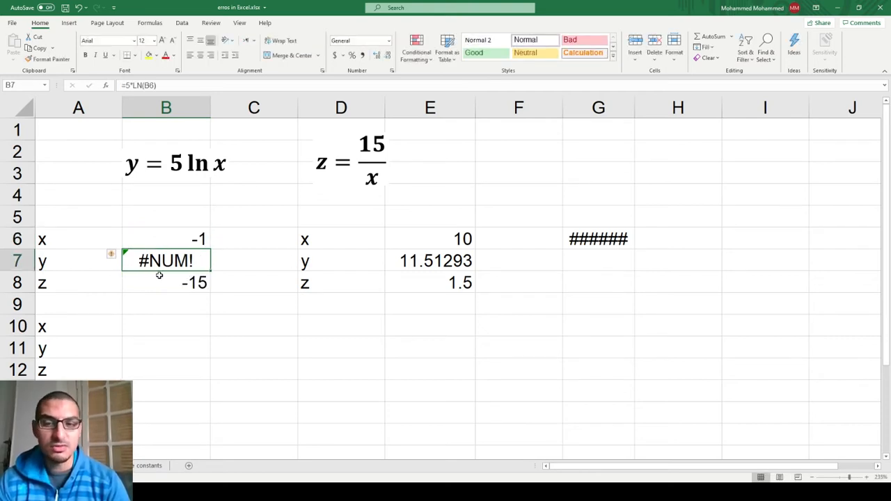
Try the square root of x with =SQRT(B6) in B5, and clear B5 again.
key("Up")
key("Up")
type("=sqr")
key("Tab")
key("Down")
type(")")
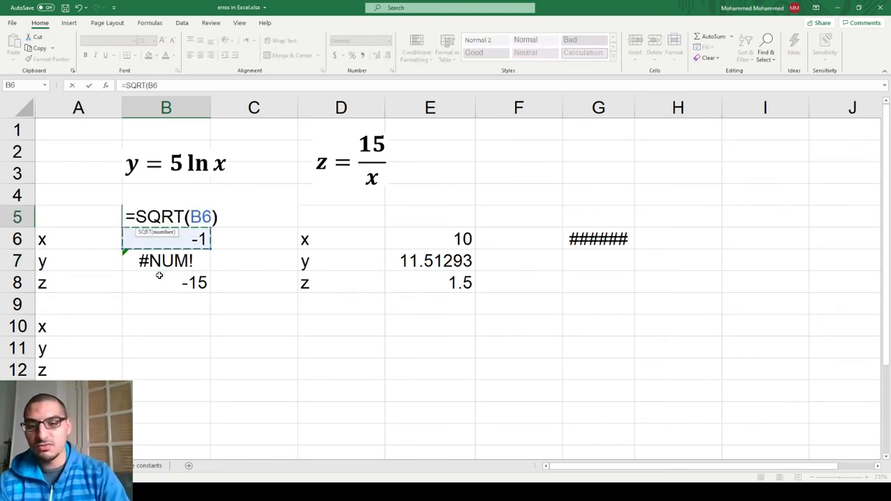
key("Return")
key("Up")
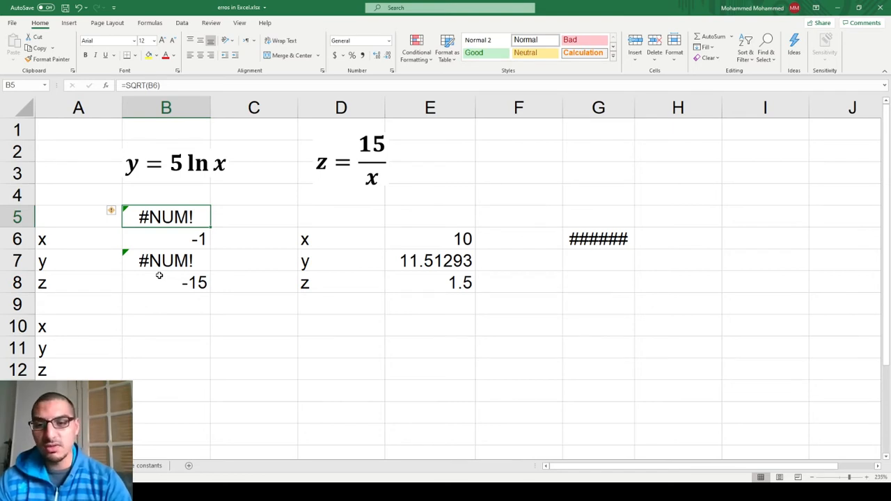
key("Delete")
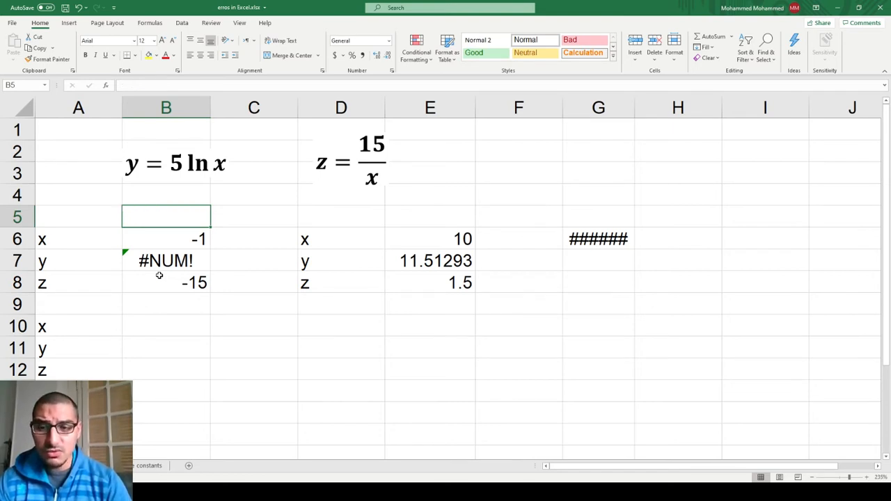
Review the logarithm formula for y in B7 and leave it as it is.
key("Down")
key("Down")
key("F2")
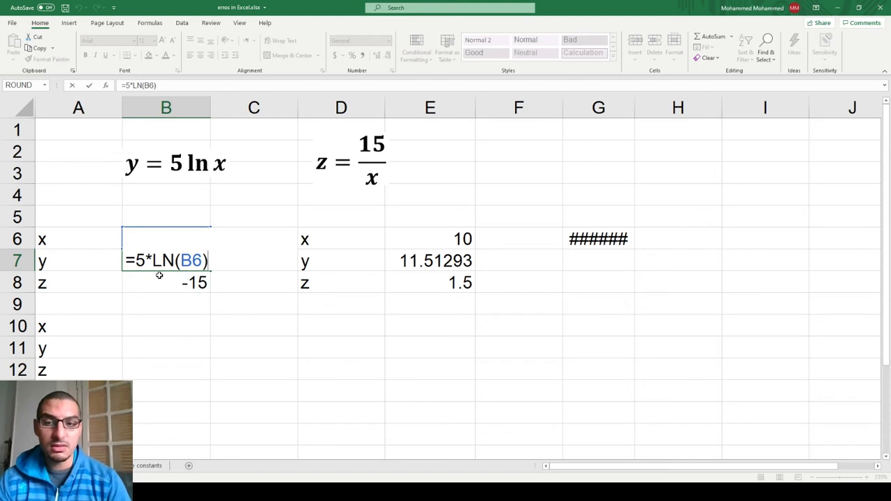
key("ctrl+Return")
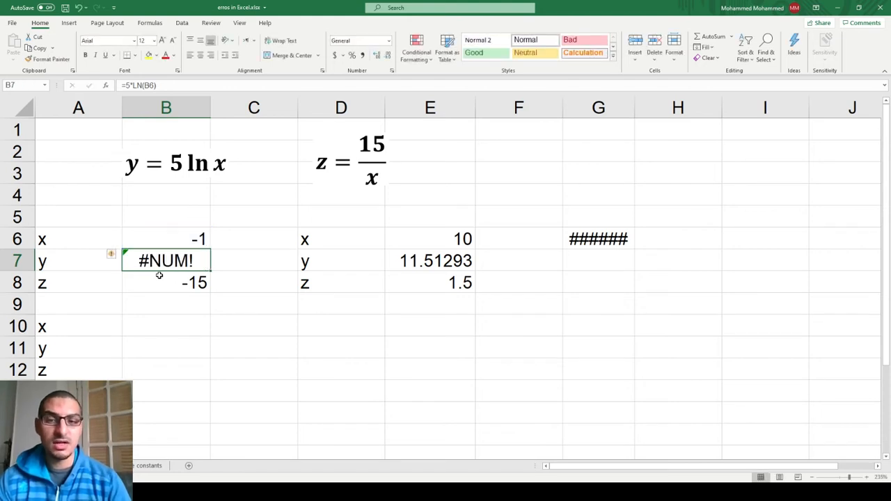
Set x in B6 back to 0 and select the z result in B8.
key("Down")
key("Up")
key("Up")
type("0")
key("Return")
key("Down")
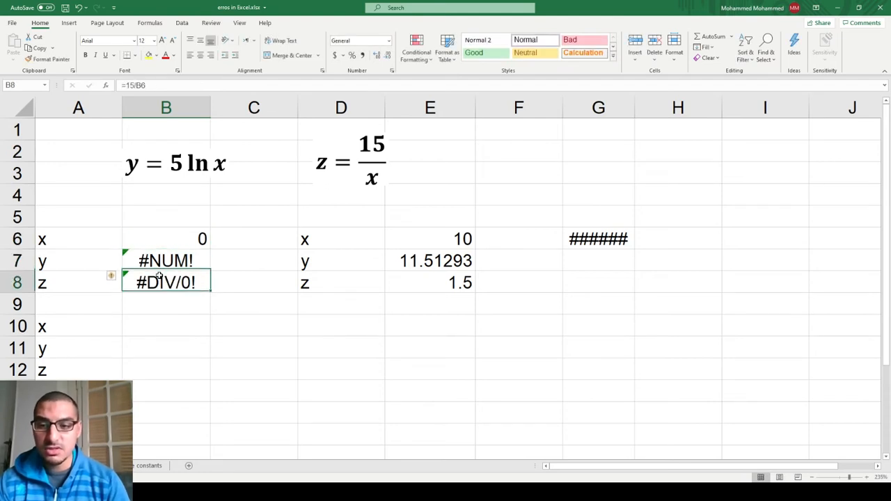
Enter 10 as the x value in B10 of the lower table.
key("Down")
key("Down")
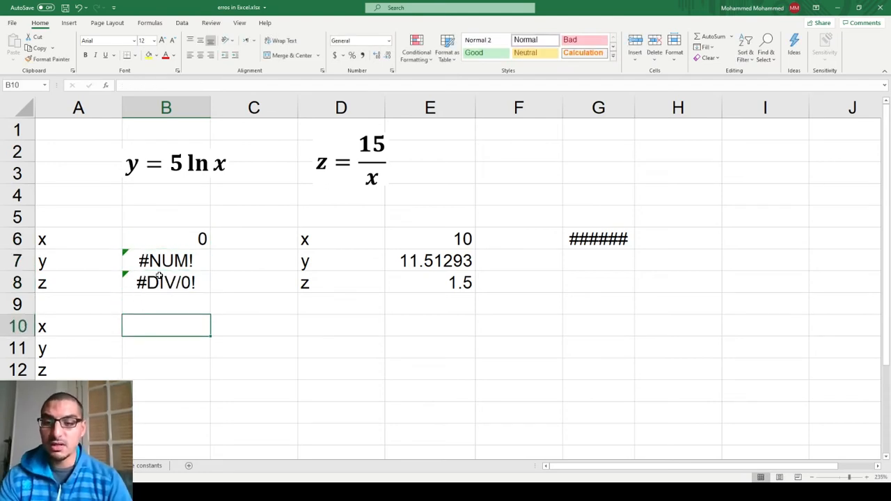
type("10")
key("Return")
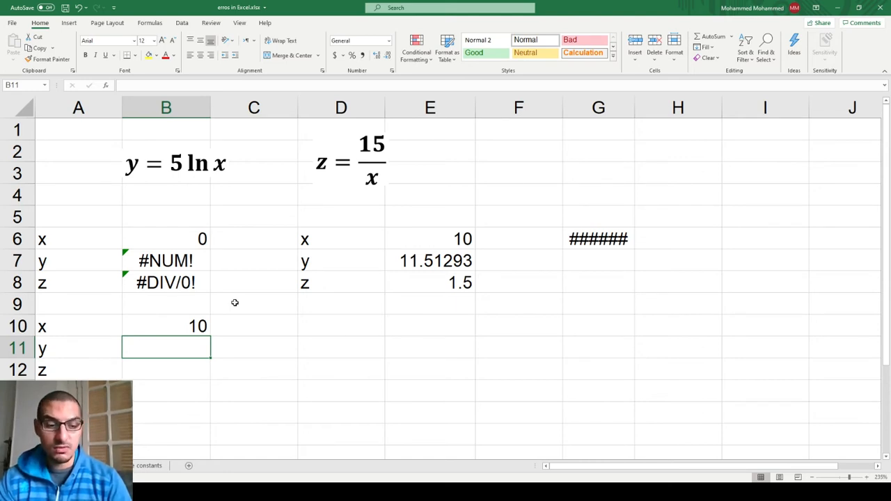
Enter the y formula with a misspelled function, =5*lin(B10), in B11.
type("=")
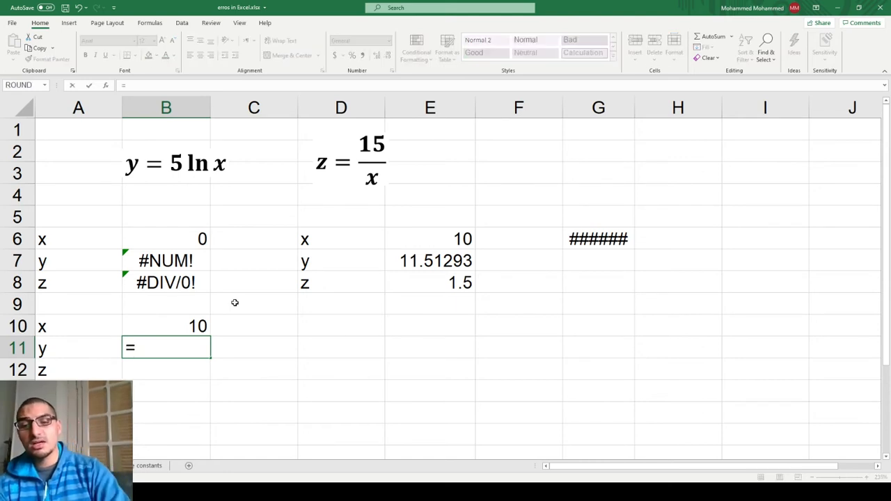
type("5*")
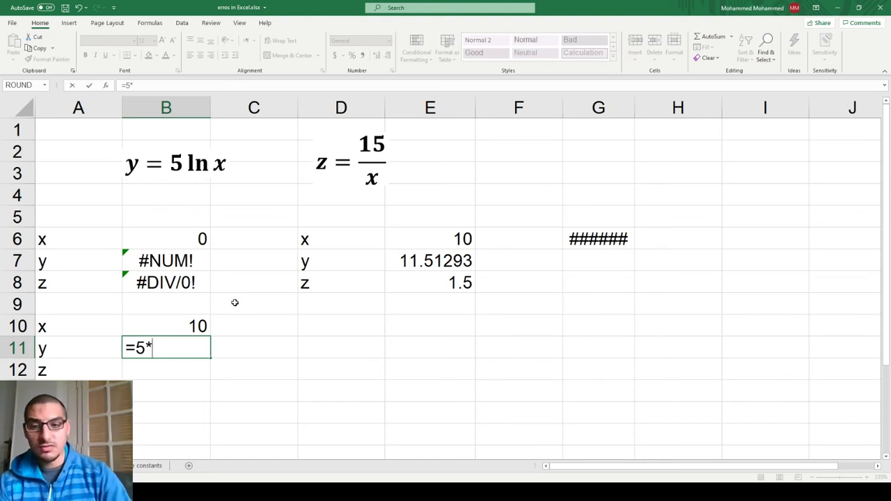
type("lin")
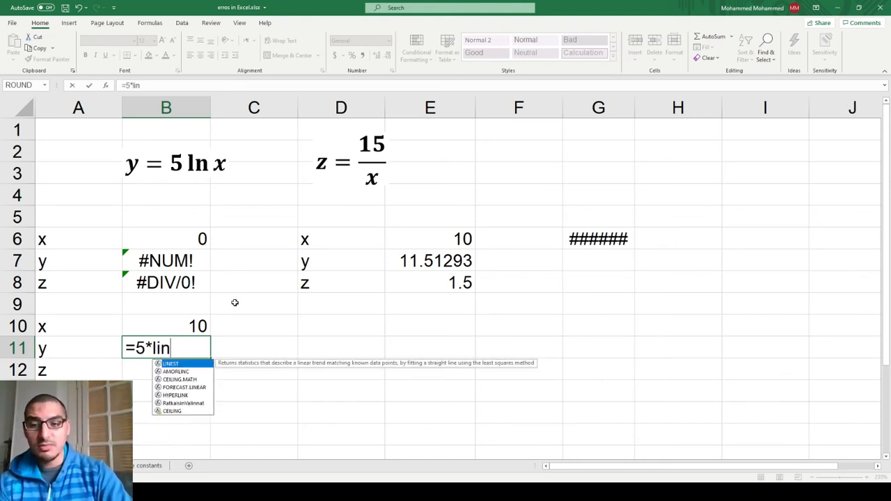
type("(")
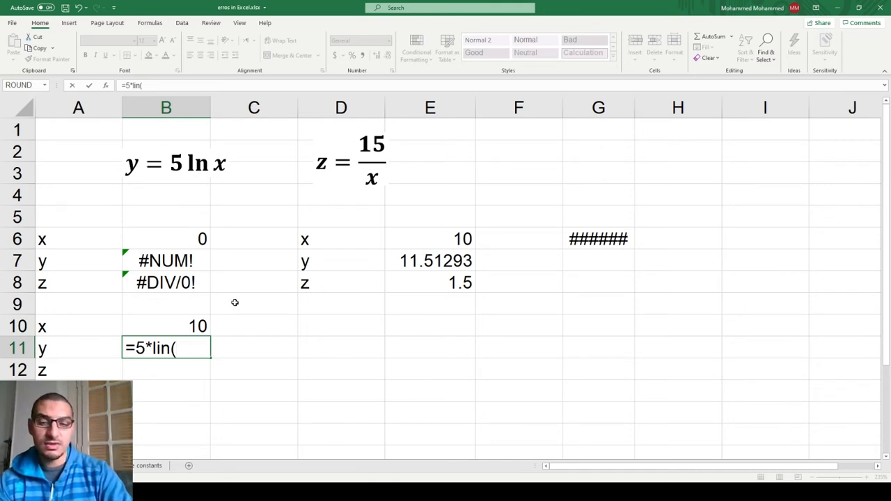
key("Up")
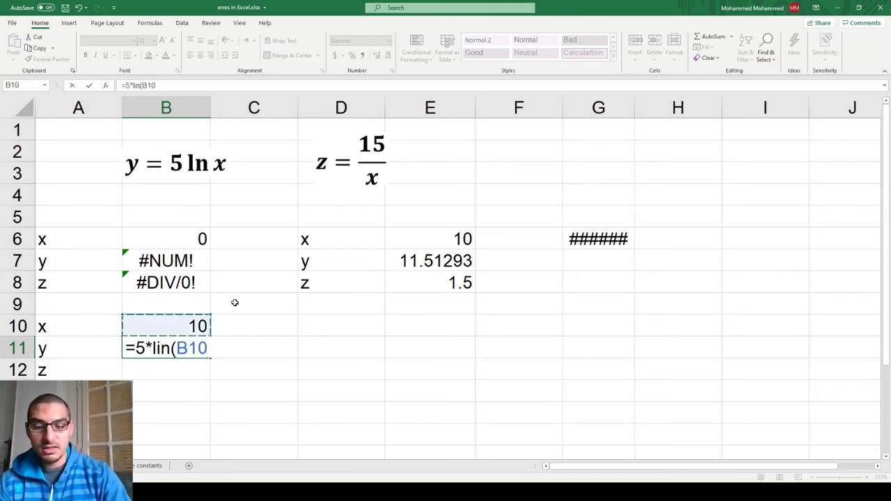
type(")")
key("Return")
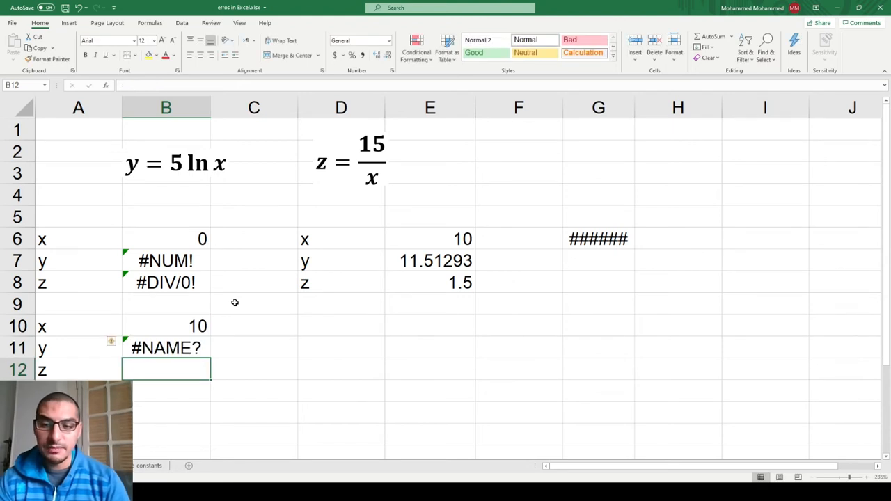
Examine the error in B11 and review its formula without changing it.
key("Up")
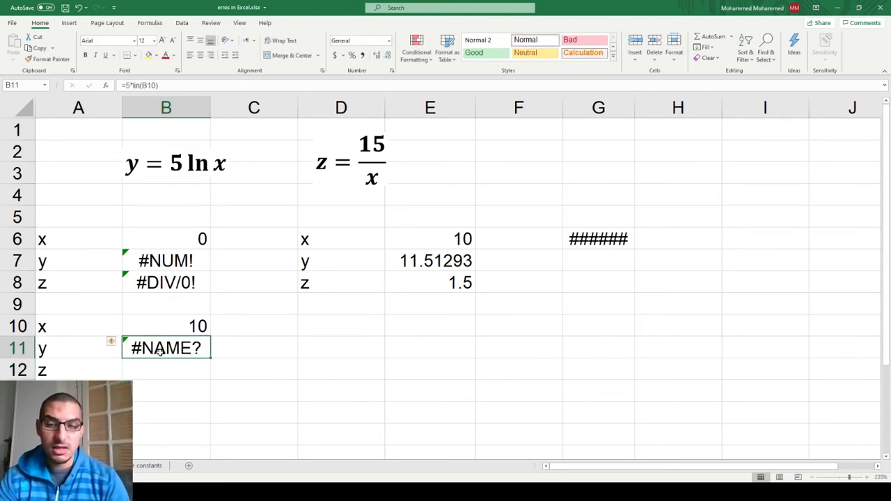
mouse_move(112, 342)
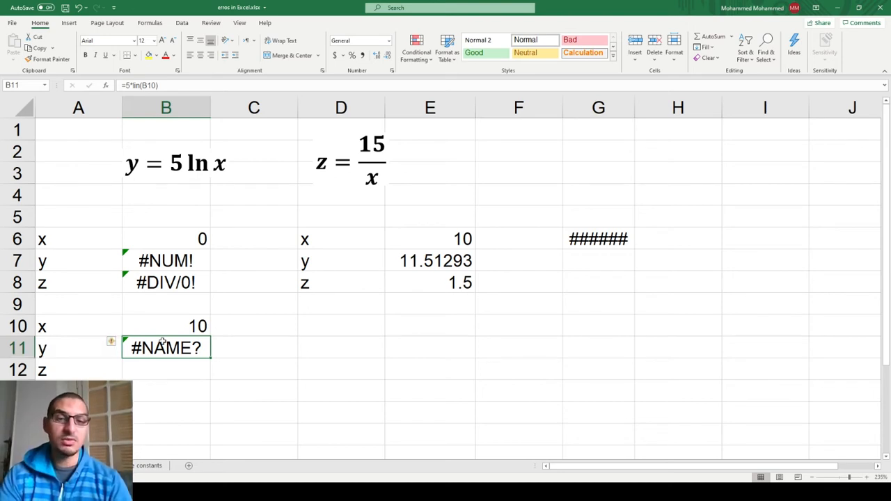
key("F2")
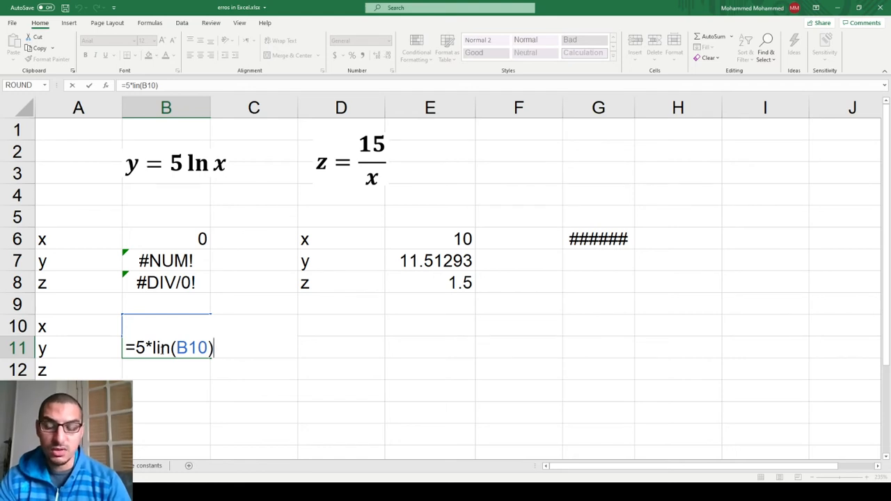
key("ctrl+Return")
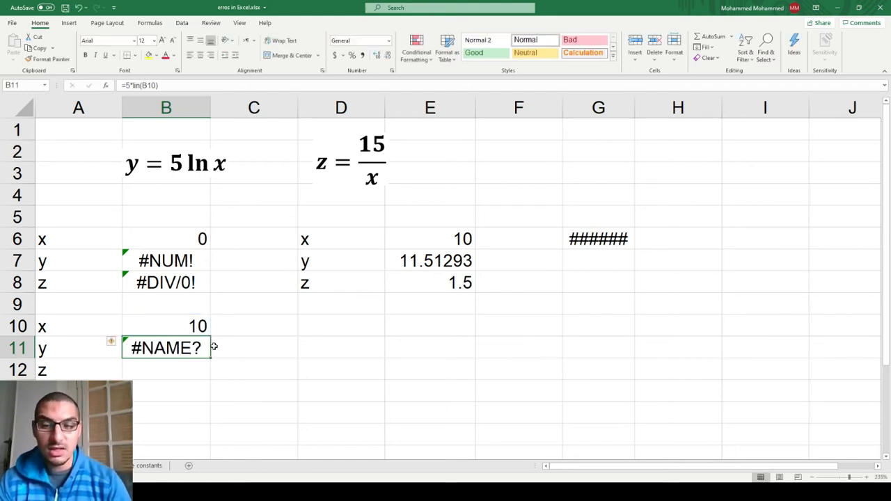
key("F2")
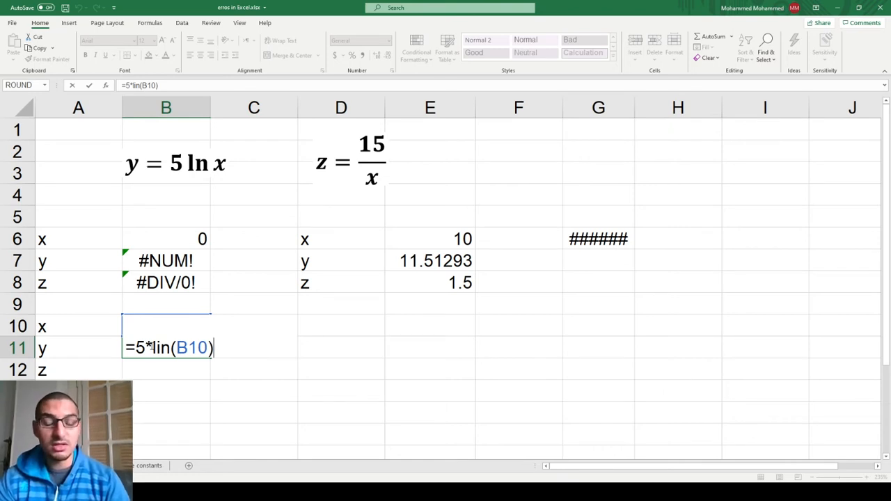
key("Return")
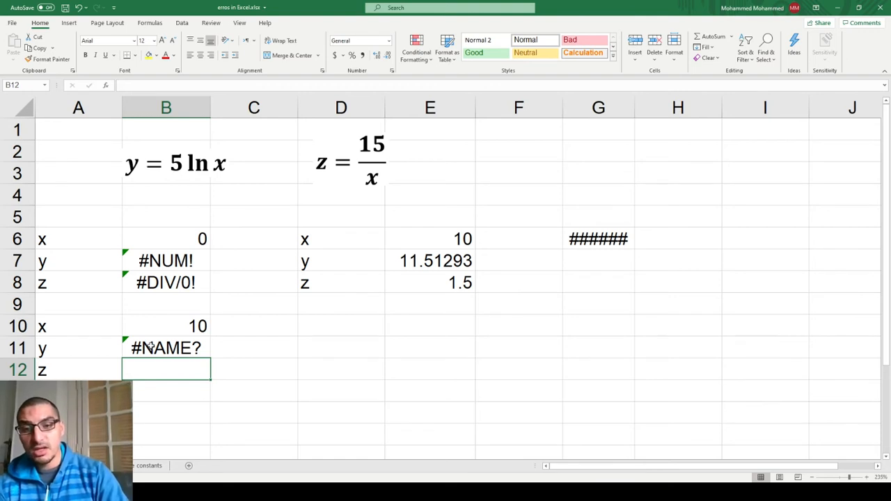
Enter the z formula =15/A10 in B12, referring to the x label instead of its value, and reselect B12.
type("=")
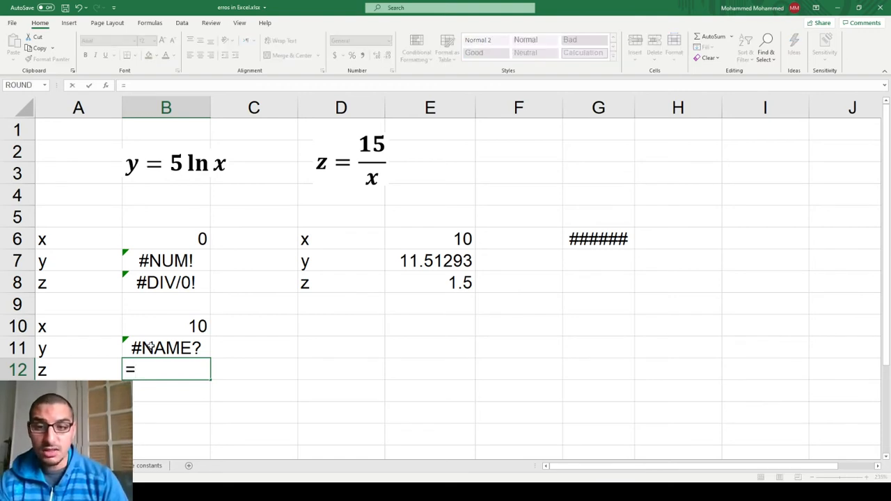
type("15/")
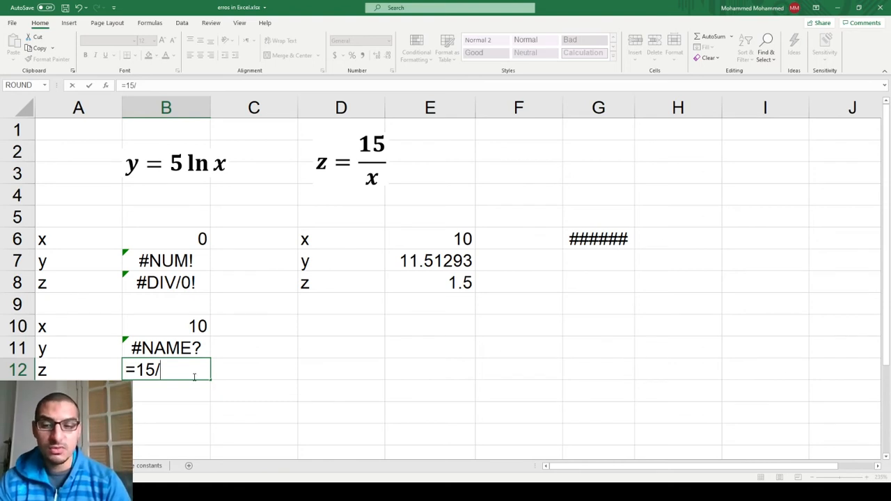
left_click(101, 325)
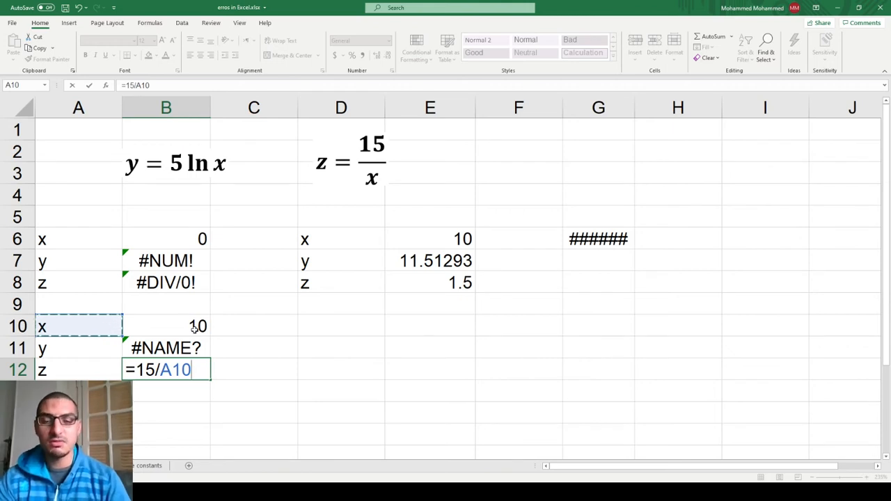
key("Return")
key("Up")
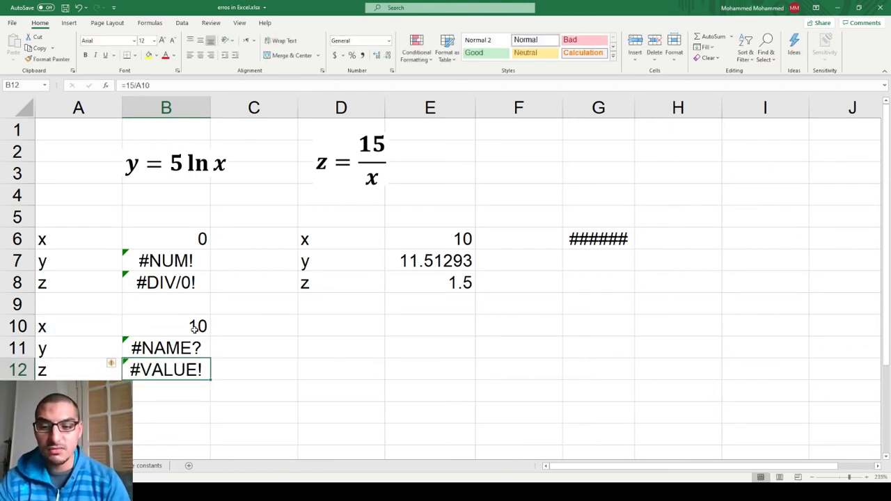
Read the error explanation for B12 and inspect which cell its formula references, leaving the formula as it is.
mouse_move(112, 366)
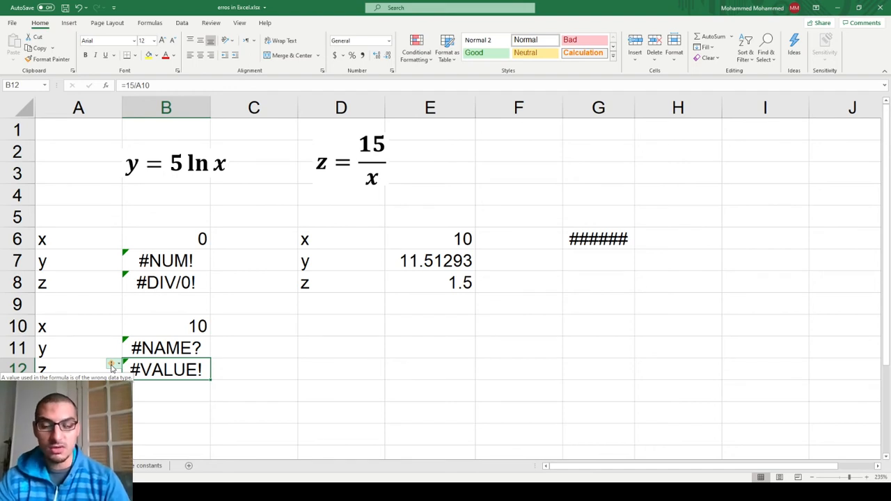
double_click(156, 371)
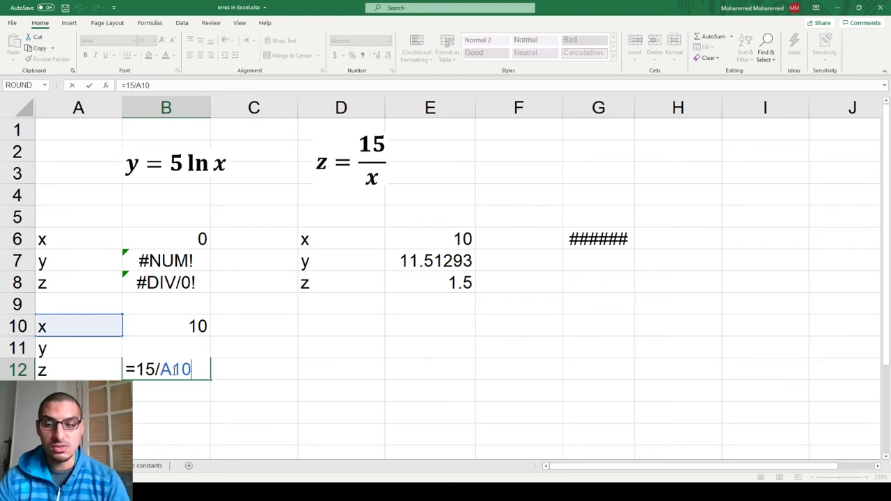
key("ctrl+Return")
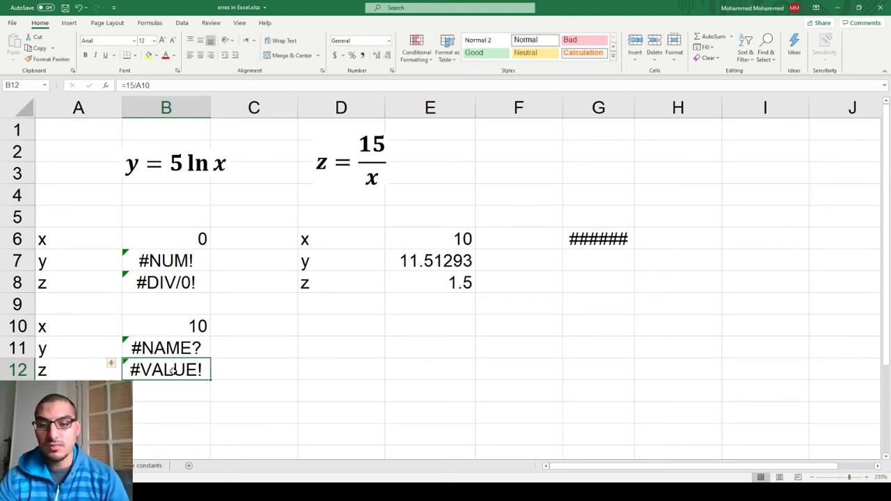
Replace the x value in E6 with the circular formula =2*E8, acknowledge the warning and reselect E6.
key("Right")
key("Right")
key("Right")
key("Up")
key("Up")
key("Up")
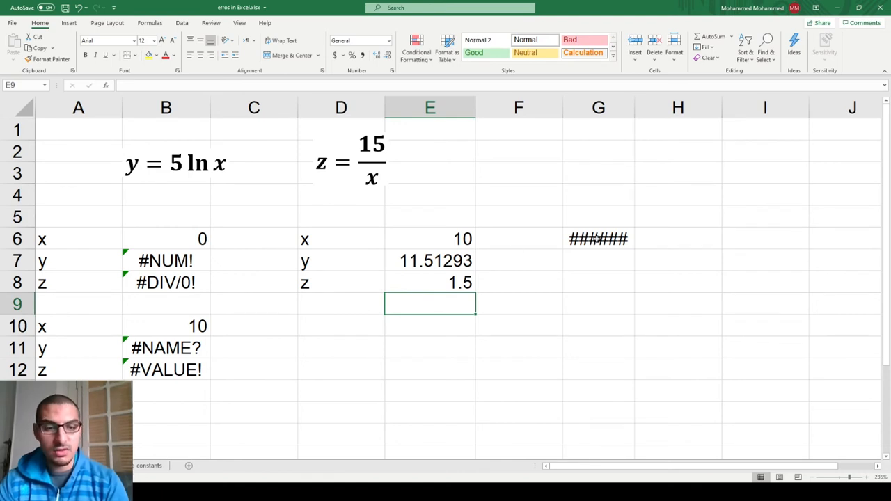
key("Up")
key("Up")
key("Up")
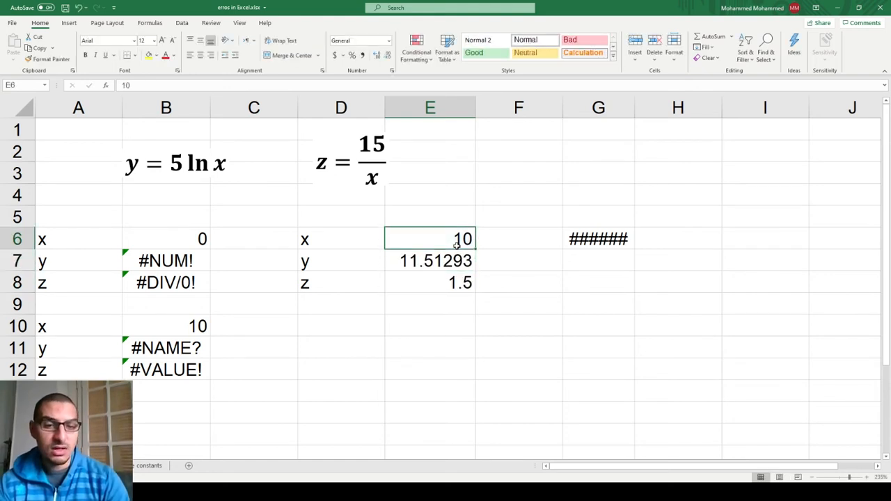
type("=")
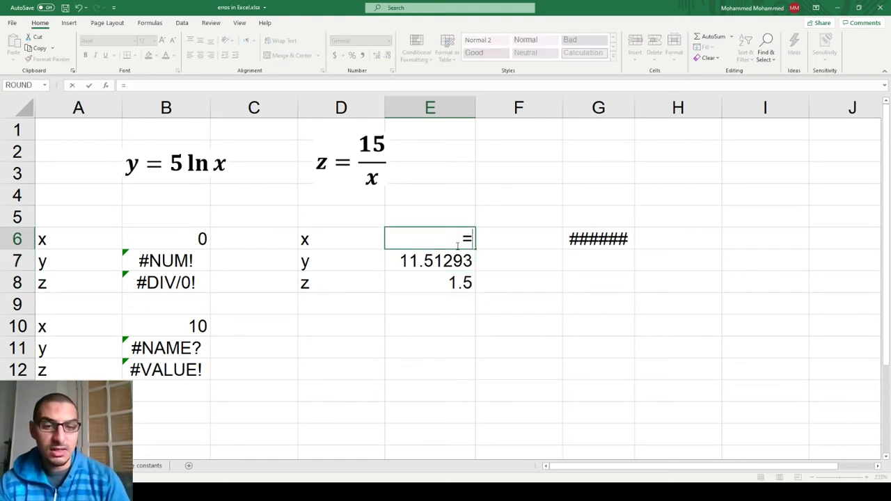
type("2*")
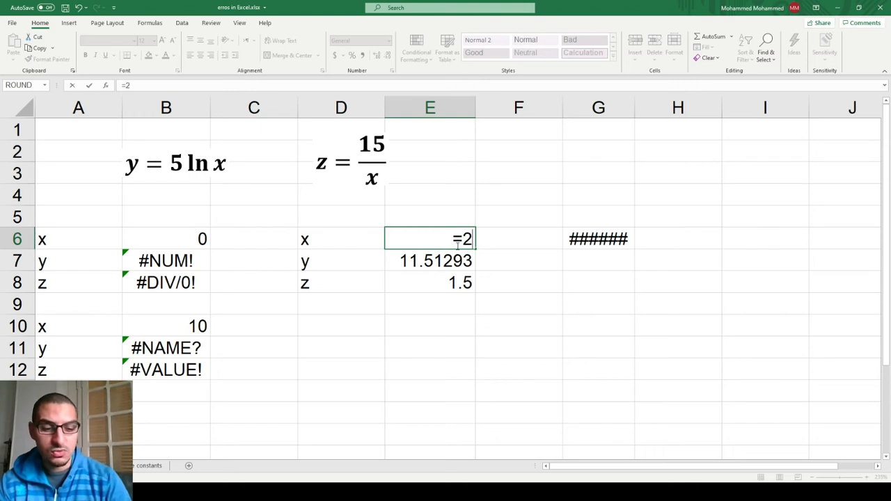
key("Down")
key("Down")
key("Return")
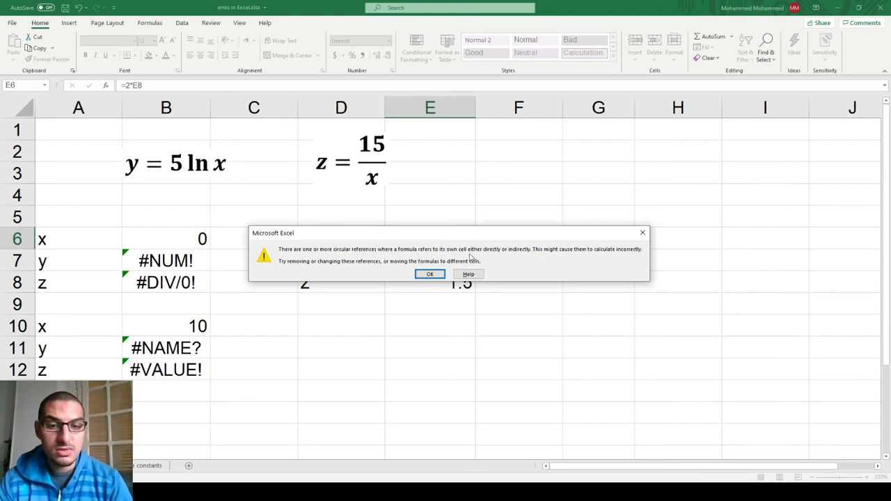
left_click(430, 274)
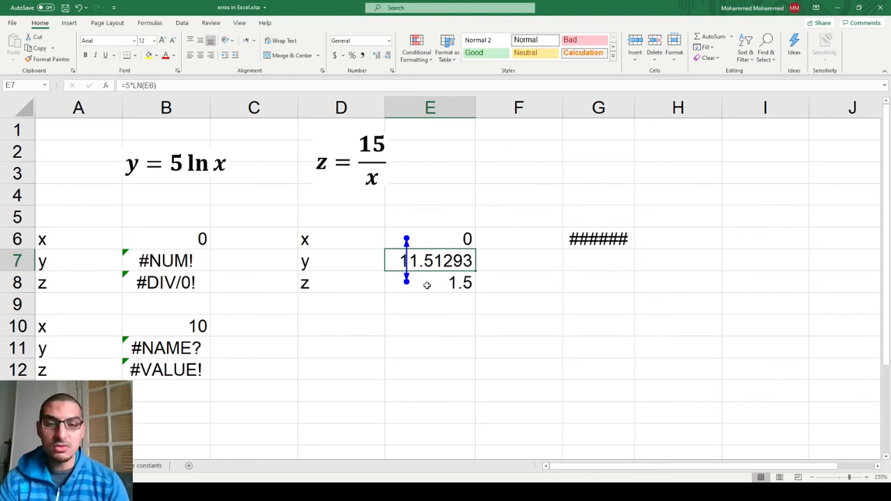
left_click(441, 237)
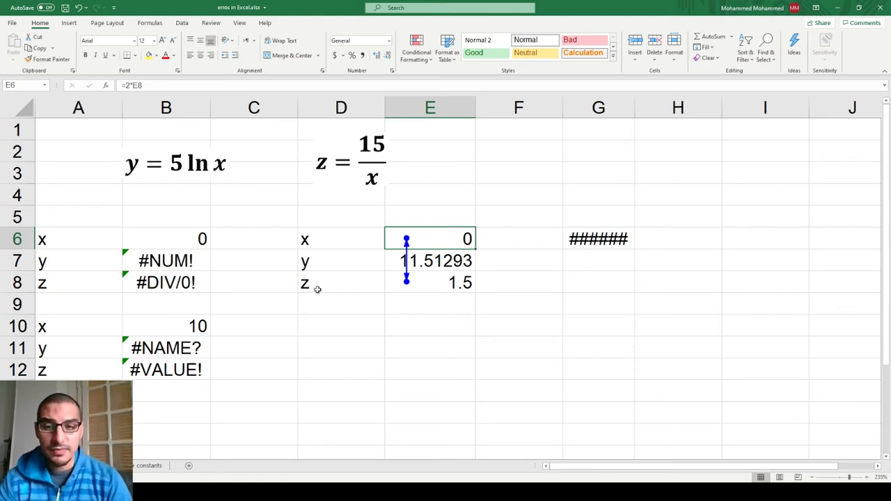
Switch to the constants sheet and correct the component name in G8 to ammonia.
left_click(149, 467)
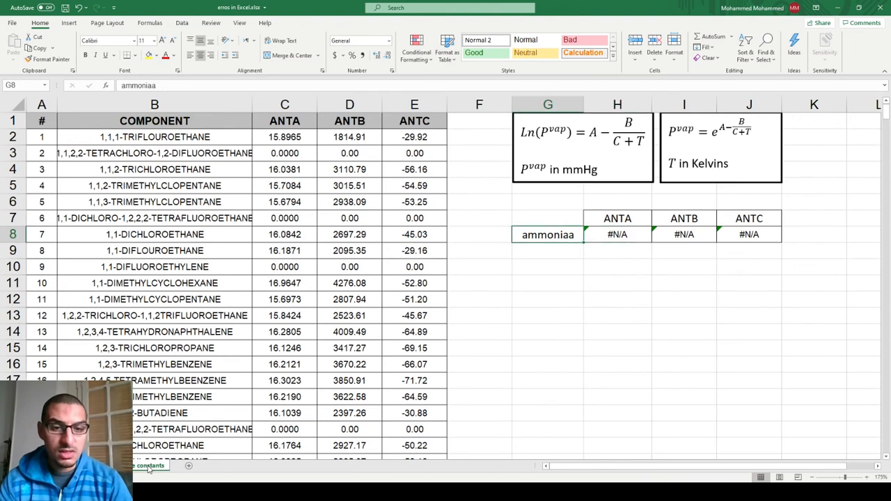
key("F2")
key("BackSpace")
key("Return")
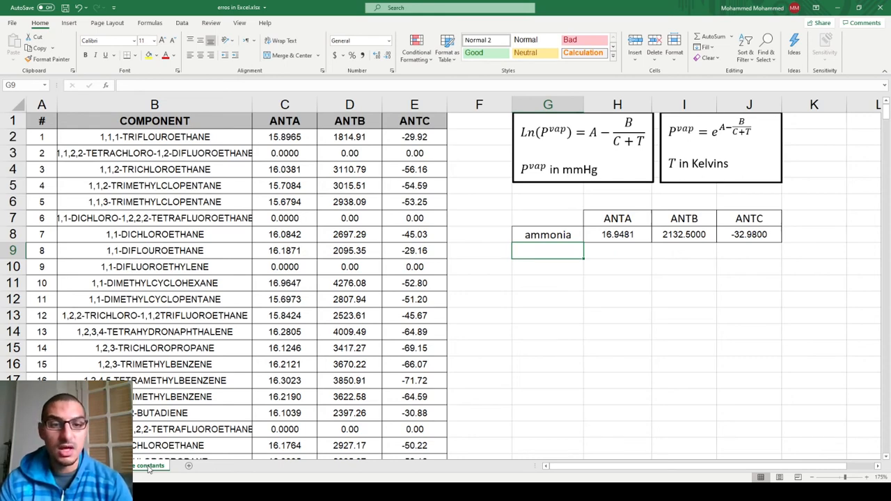
Review the VLOOKUP formula for ANTA in H8 and leave it unchanged.
key("Up")
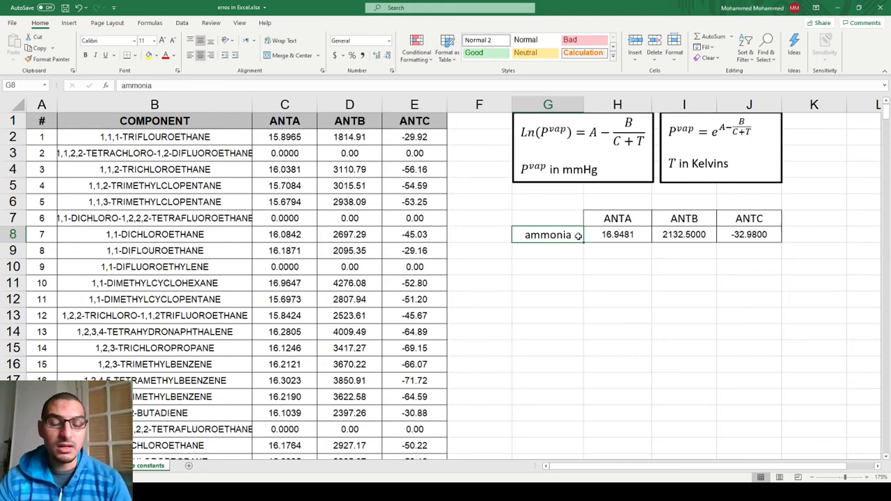
key("Right")
key("F2")
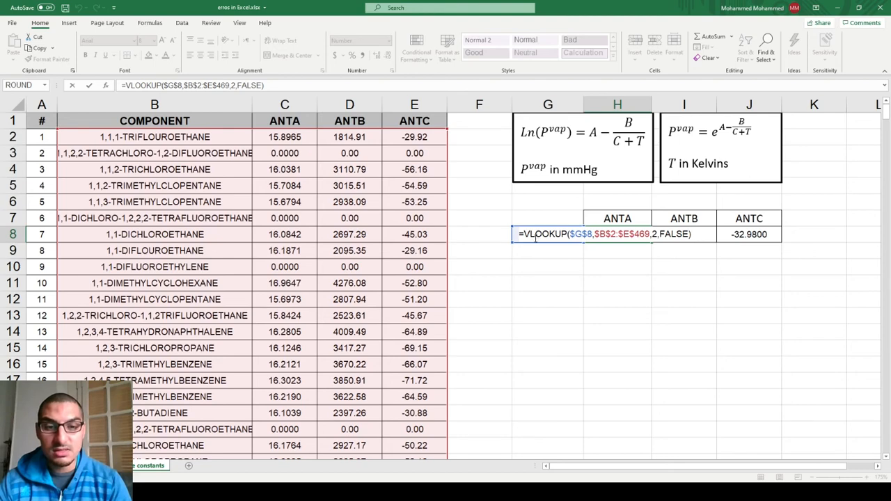
key("Escape")
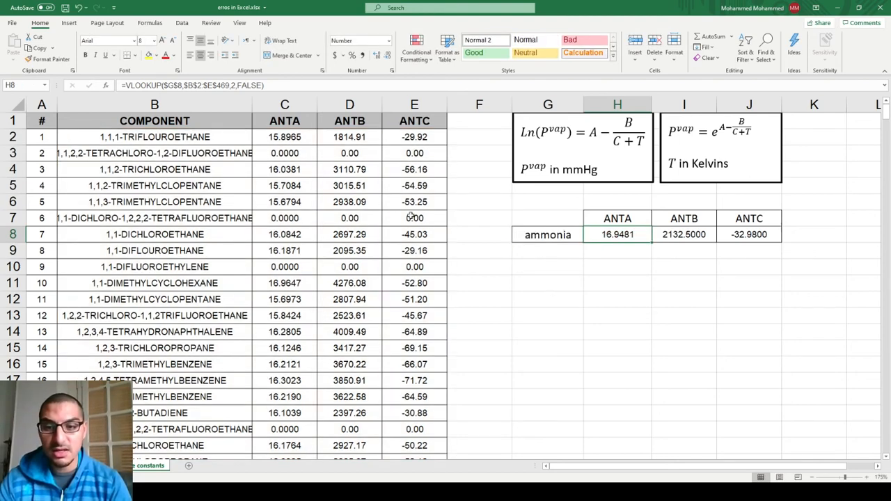
Misspell the component name in G8 as ammoniaa and select the ANTA result in H8.
left_click(577, 238)
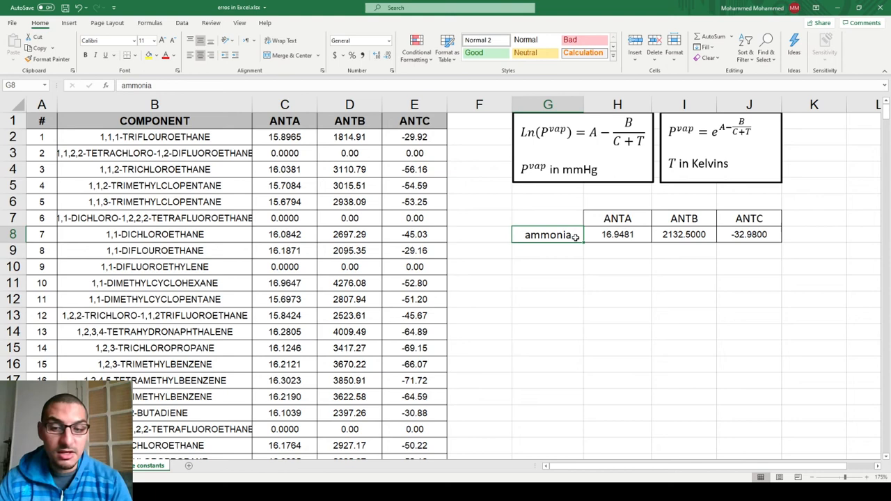
double_click(576, 238)
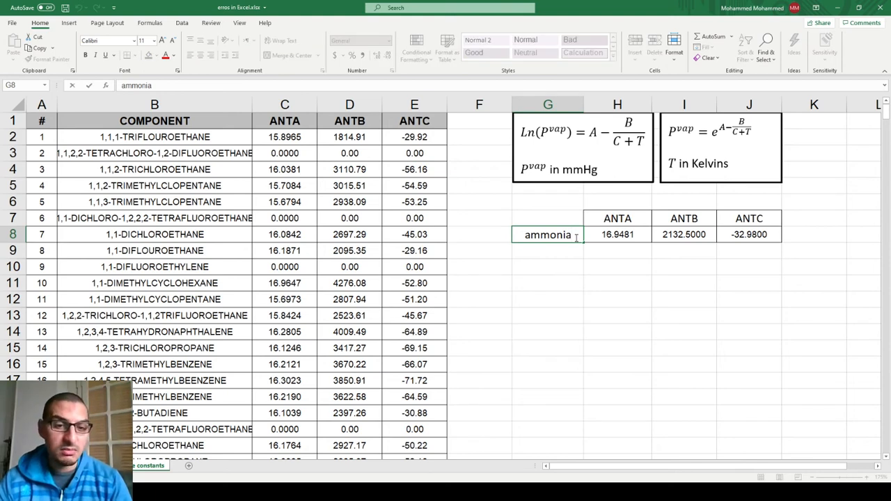
type("a")
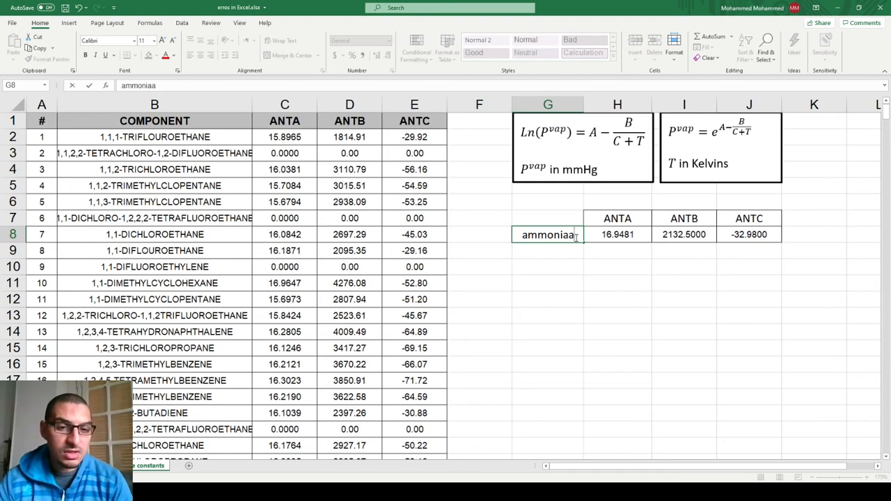
key("Tab")
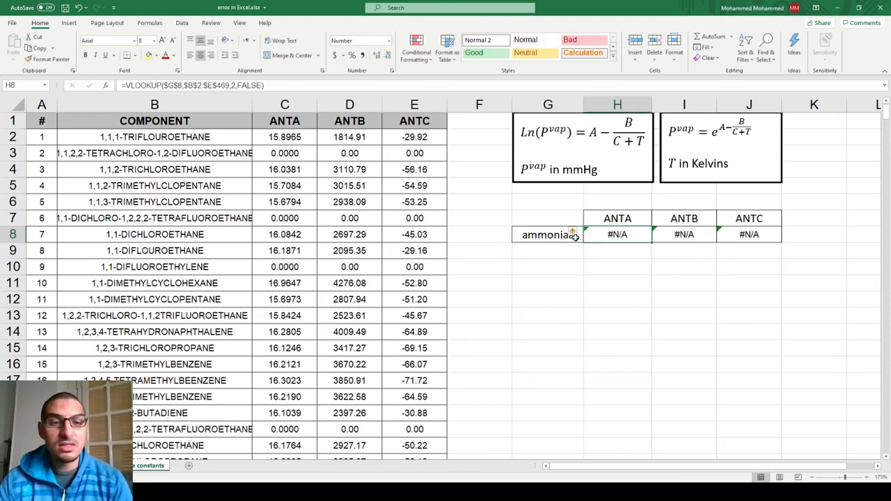
Inspect the VLOOKUP formula in H8 against the component name in G8 and leave the formula as is.
mouse_move(573, 234)
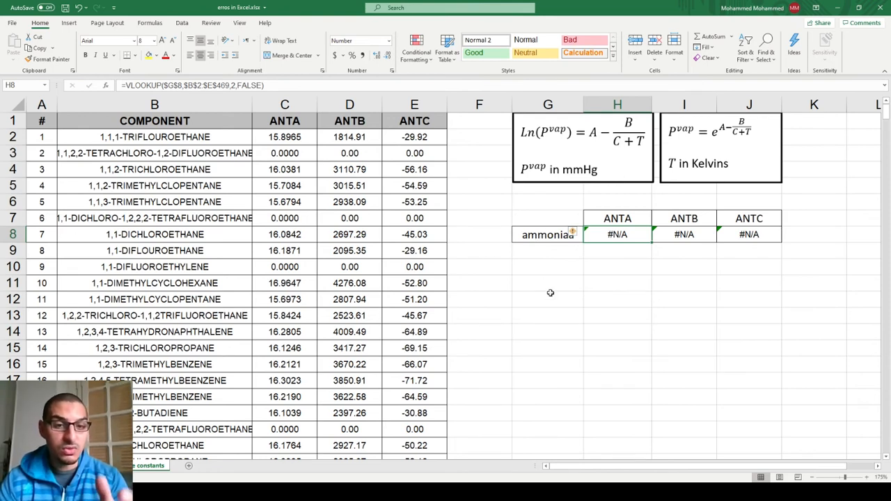
double_click(592, 235)
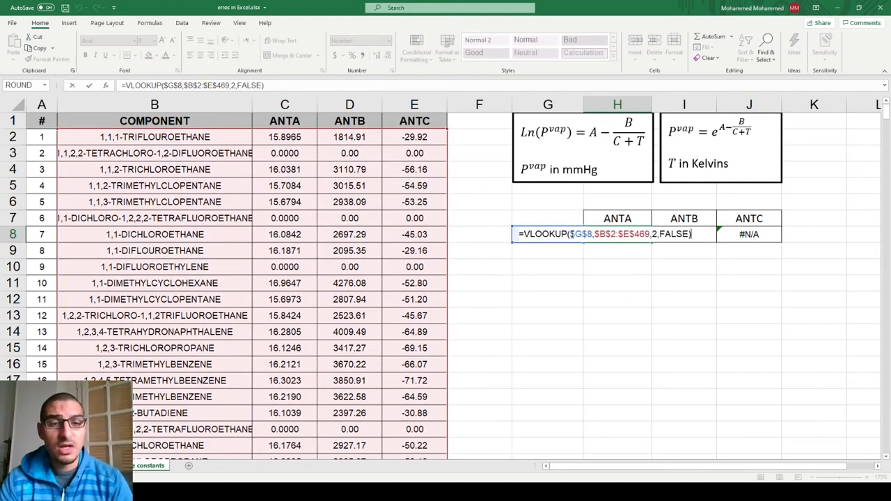
key("Escape")
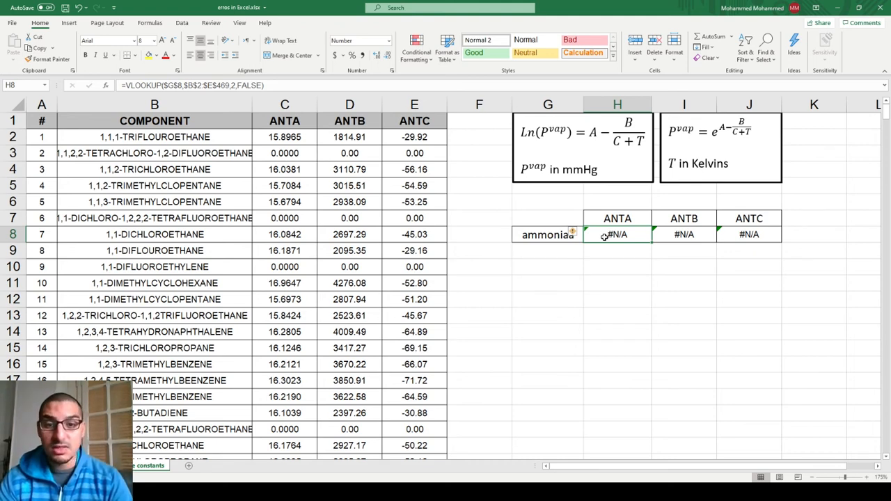
Switch to the number grid sheet, clear E15 and enter =SUM(D2:E11,F2:G11) there.
key("ctrl+Page_Up")
key("Delete")
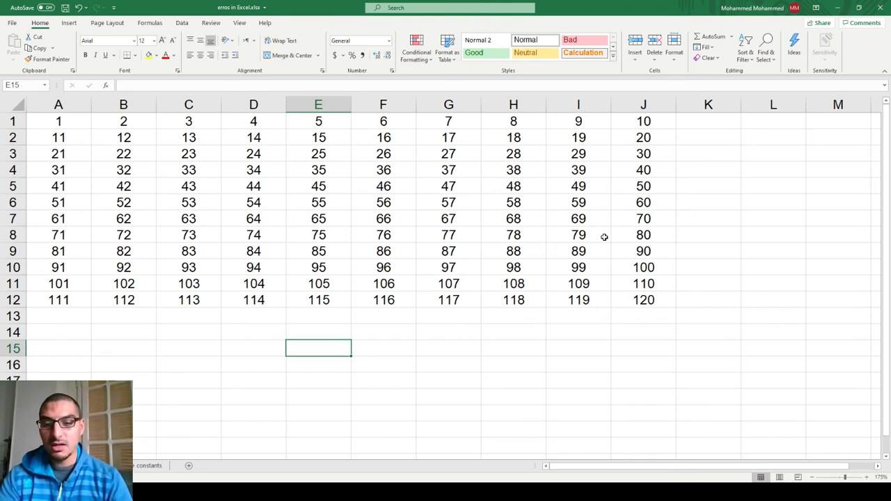
type("=")
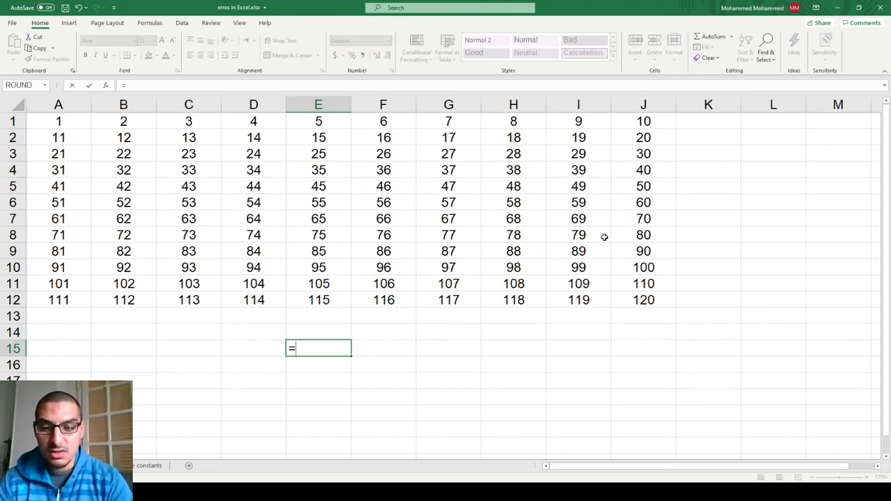
type("SUM(")
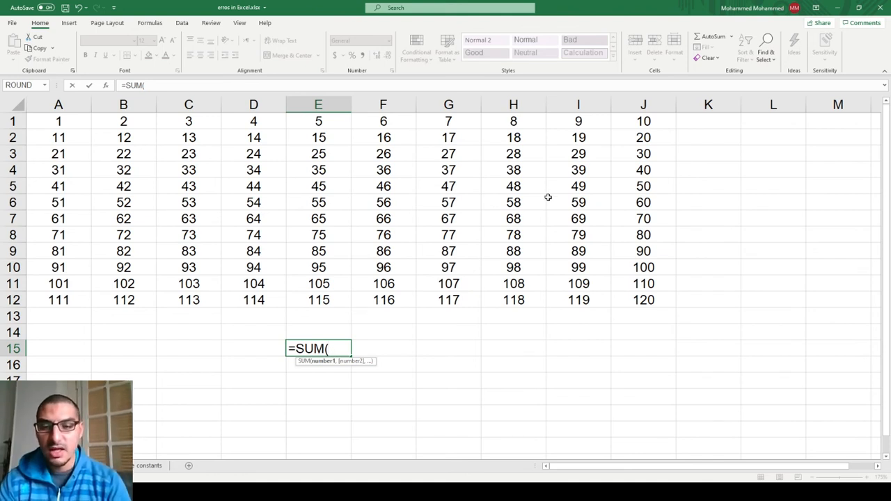
left_click_drag(236, 134, 311, 280)
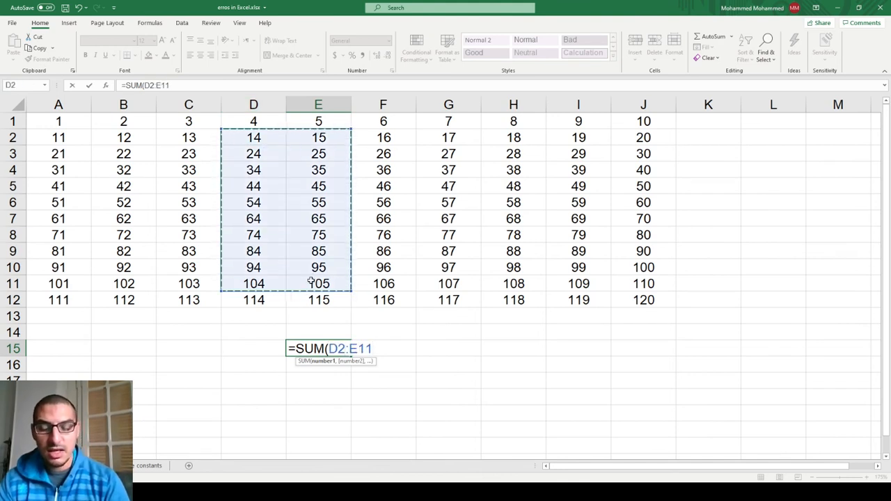
type(",")
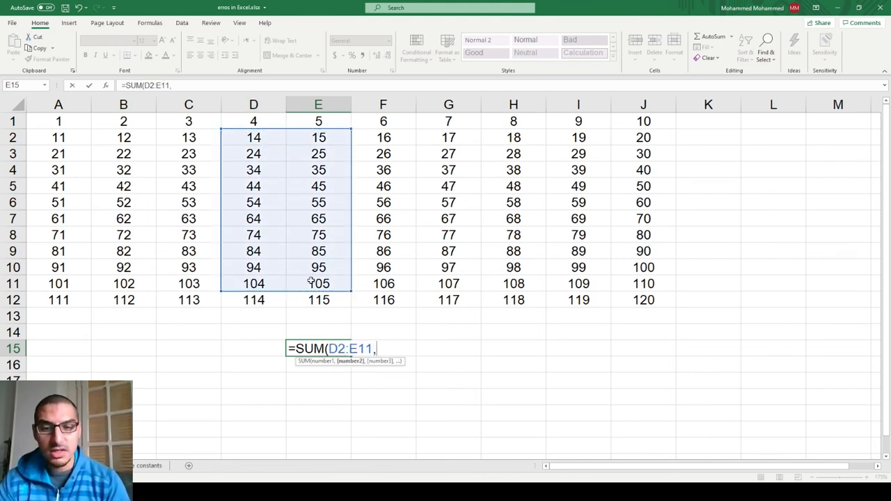
left_click_drag(391, 135, 456, 280)
type(")")
key("Return")
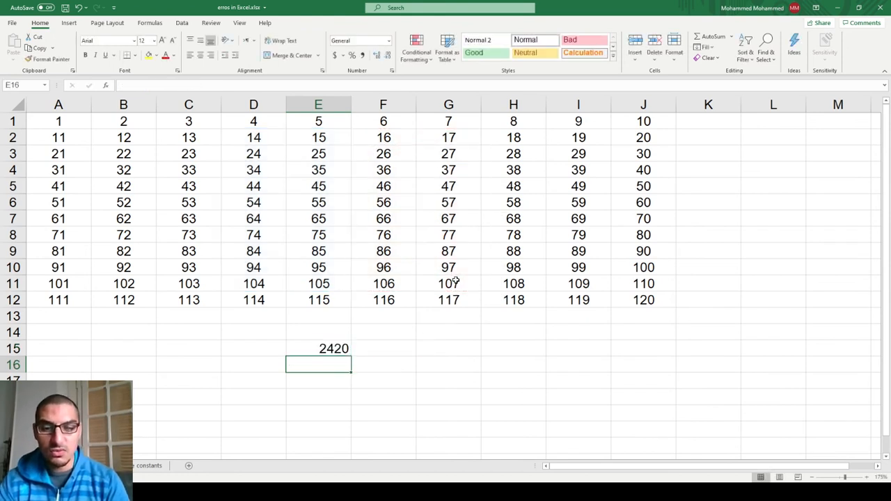
Try shrinking the first range of the SUM formula in E15 to D2:D11, and cancel the edit.
key("Up")
key("F2")
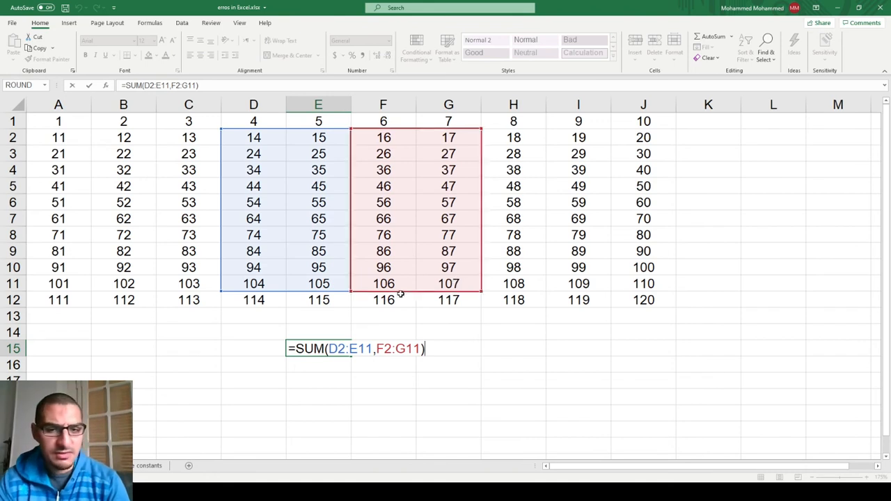
left_click_drag(351, 291, 311, 287)
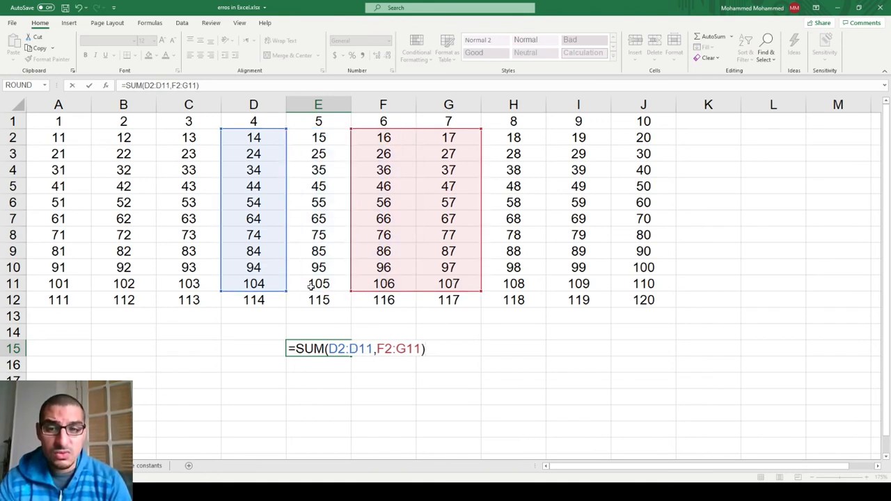
key("Escape")
Change the E15 formula to the space-separated range intersection =SUM(D2:E11 B5:G5).
double_click(348, 341)
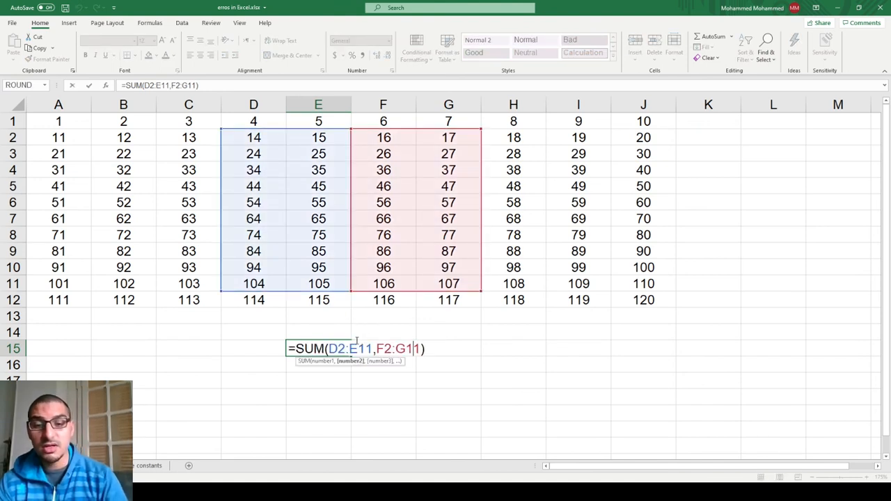
key("shift+Left")
key("shift+Left")
key("shift+Left")
key("shift+Left")
key("shift+Left")
key("shift+Left")
key("shift+Left")
key("shift+Left")
key("BackSpace")
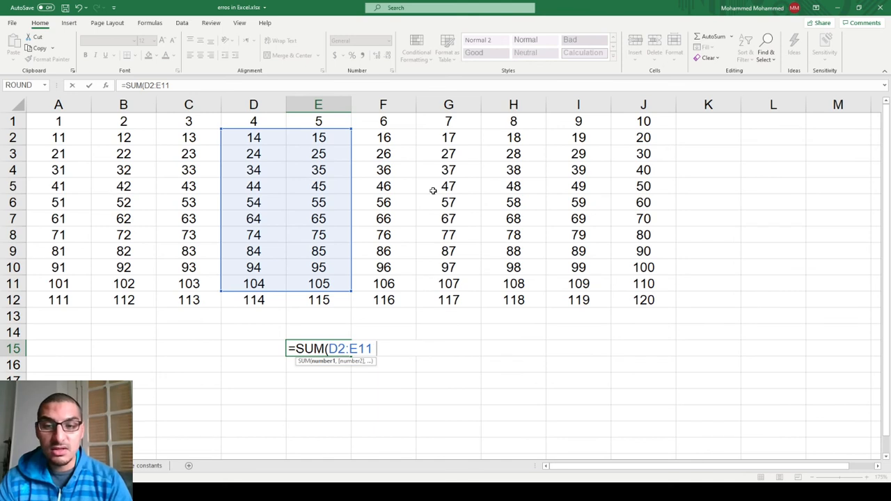
left_click_drag(438, 206, 446, 190)
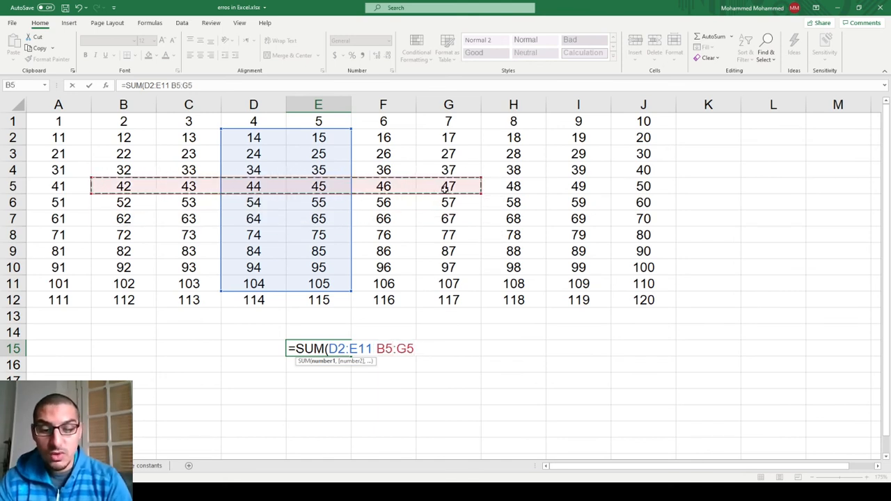
type(")")
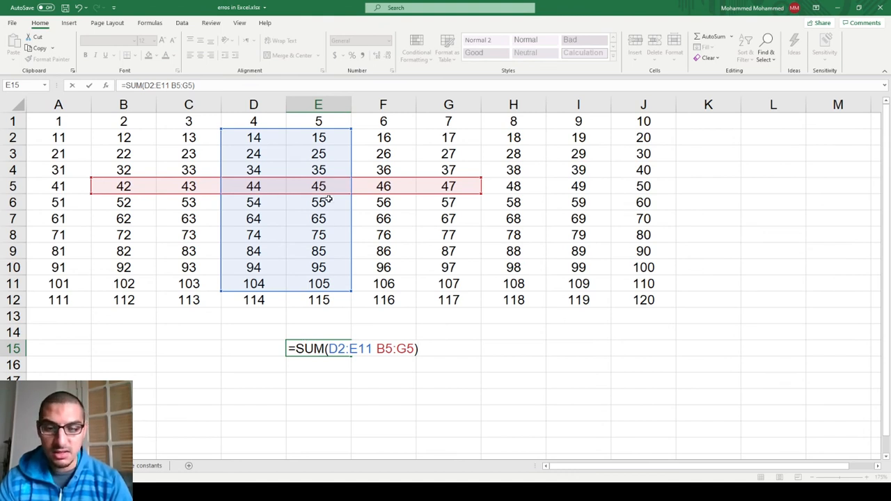
key("Return")
Move and resize the second range so E15 reads =SUM(D2:E11 G5:I11), and reselect the cell.
key("Up")
key("F2")
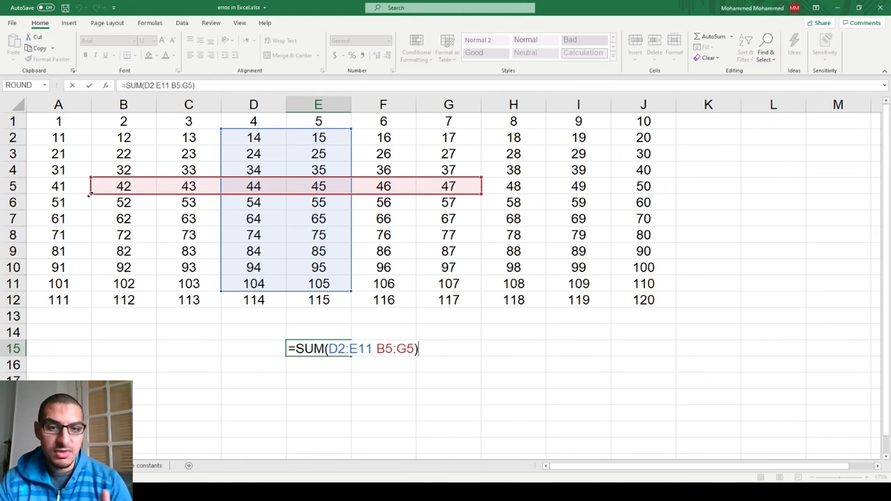
left_click_drag(90, 195, 580, 294)
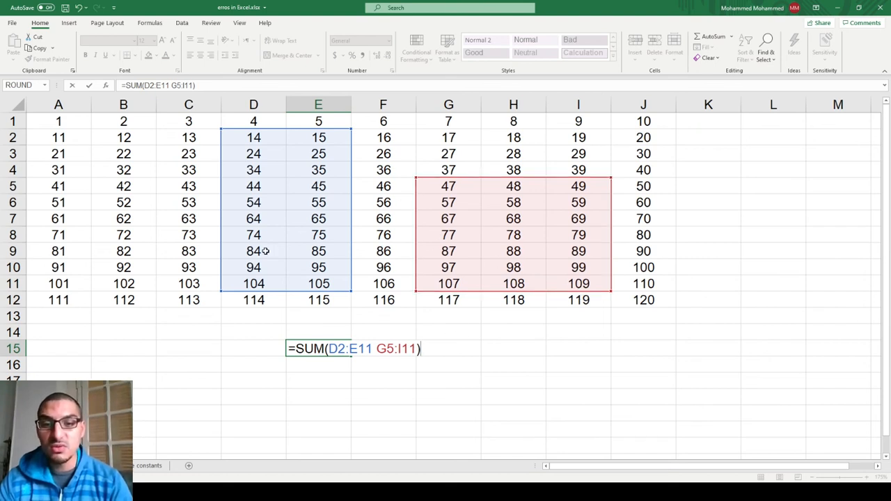
key("Return")
key("Up")
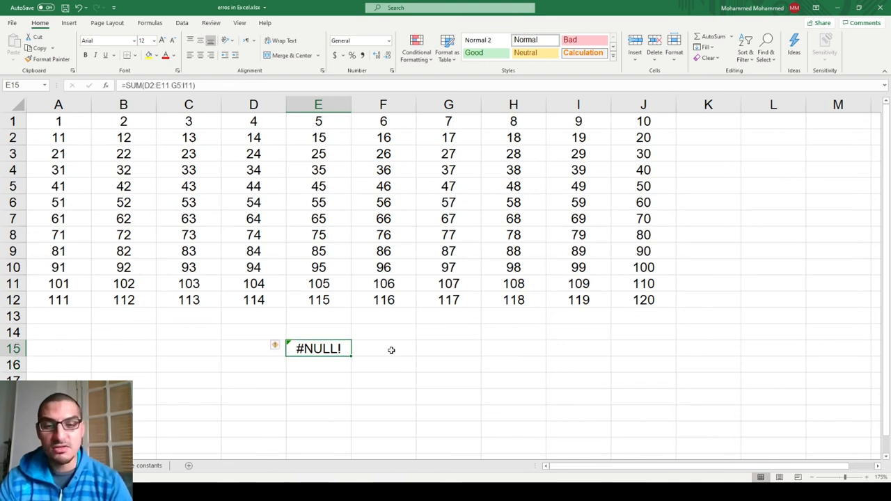
Examine the two highlighted ranges of the SUM formula in E15 and read the explanation of its error.
double_click(307, 349)
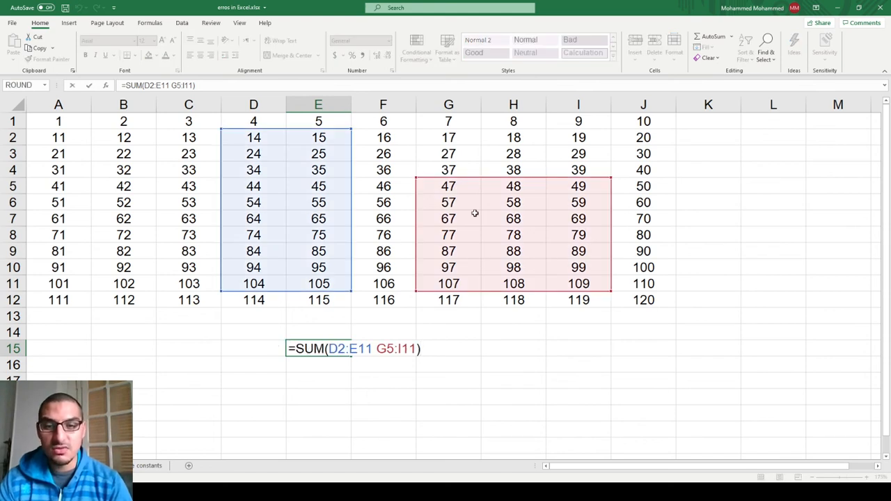
key("Escape")
mouse_move(277, 348)
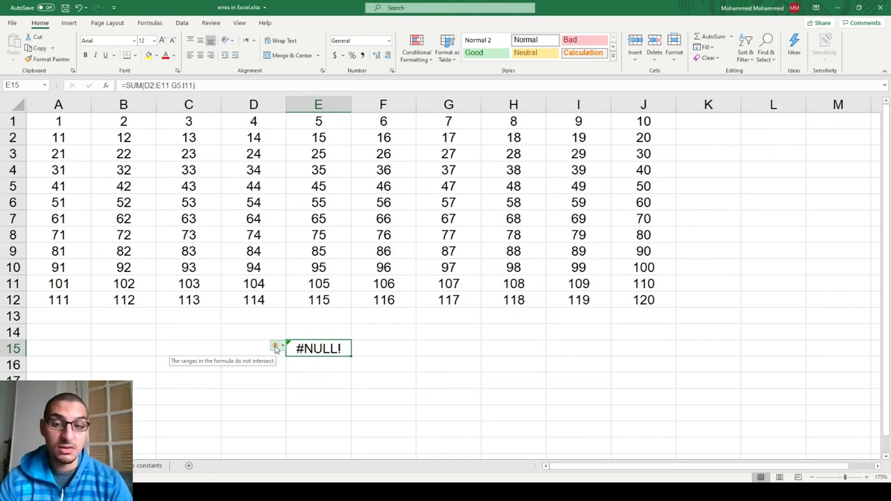
key("F2")
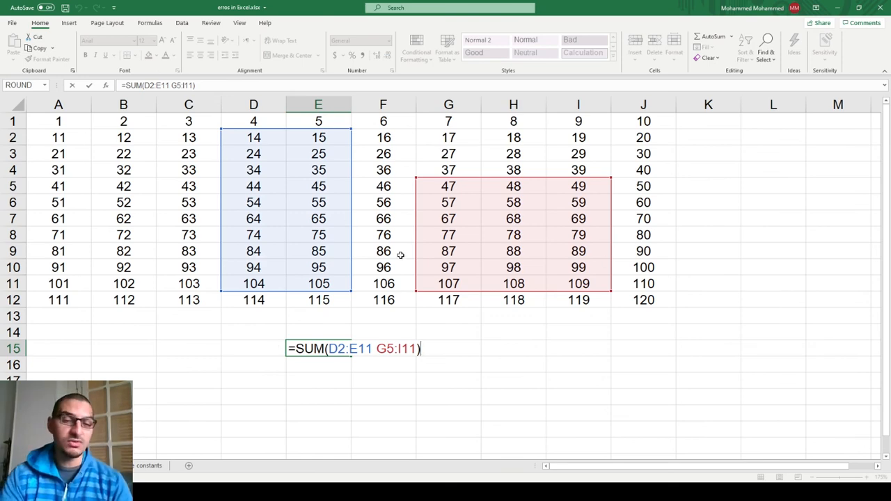
key("Escape")
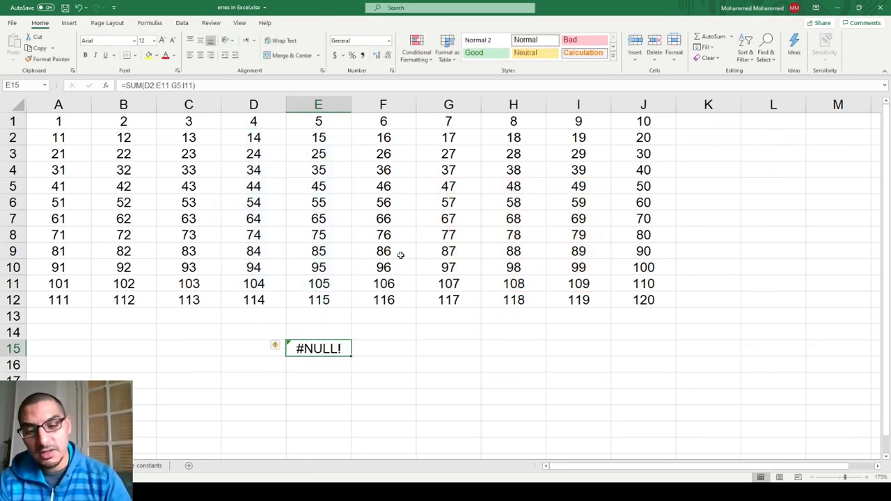
Return to the x, y, z example sheet and review the error formulas in B7, B8 and B11, leaving them as they are.
key("ctrl+Page_Up")
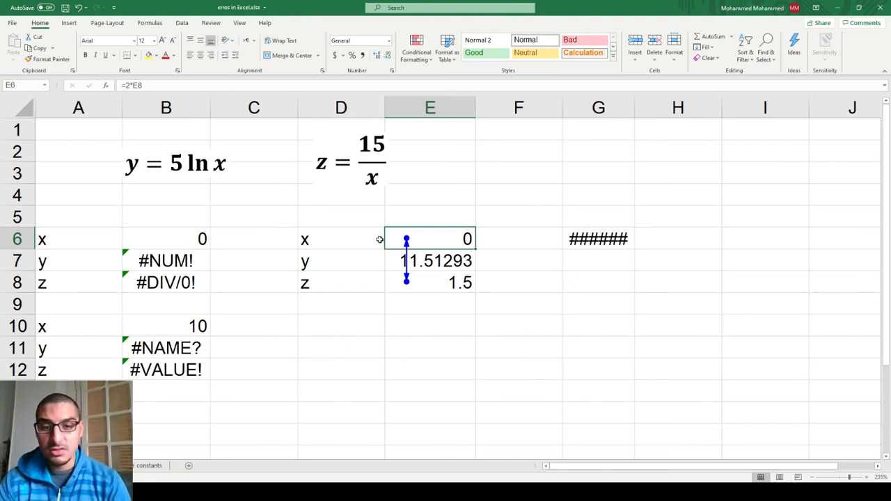
left_click(152, 260)
double_click(152, 261)
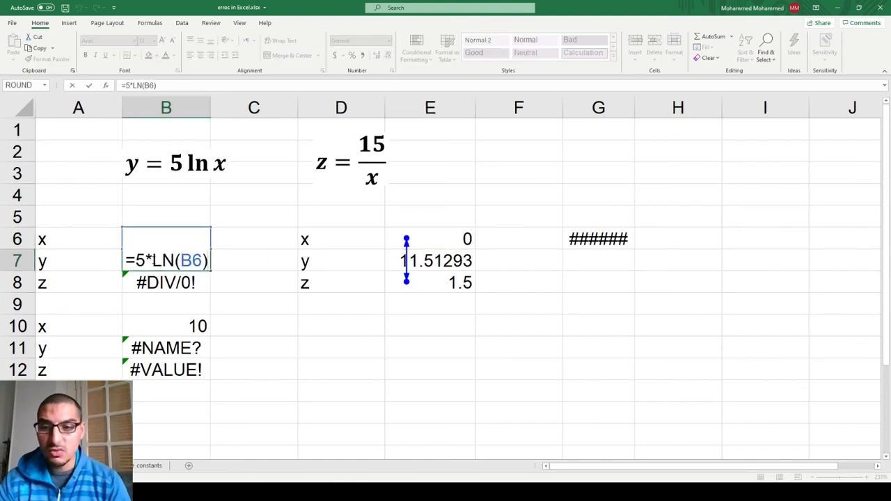
key("Escape")
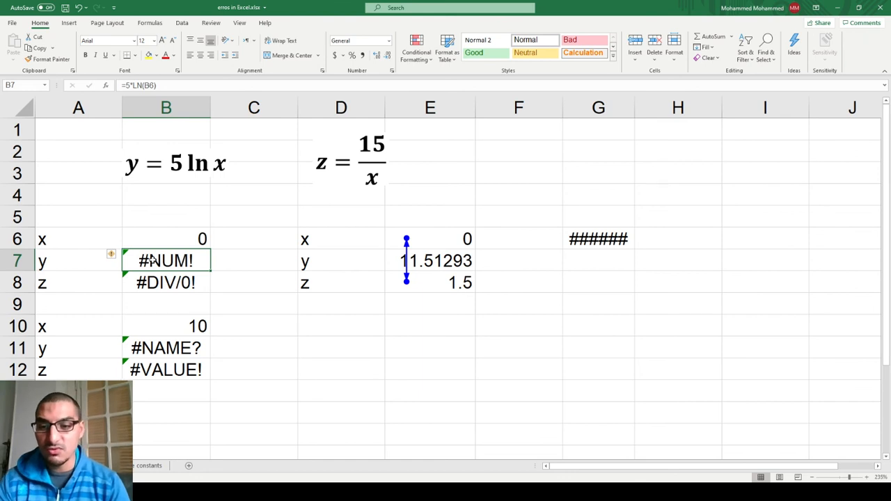
key("Down")
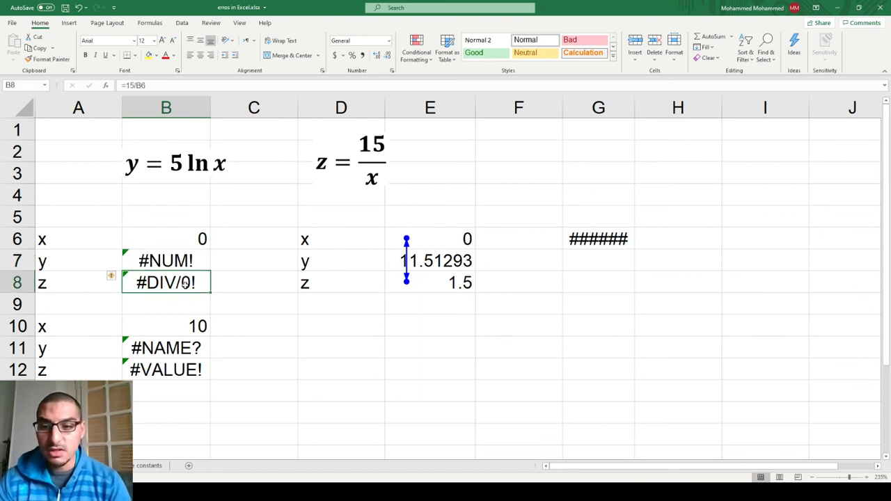
left_click(191, 346)
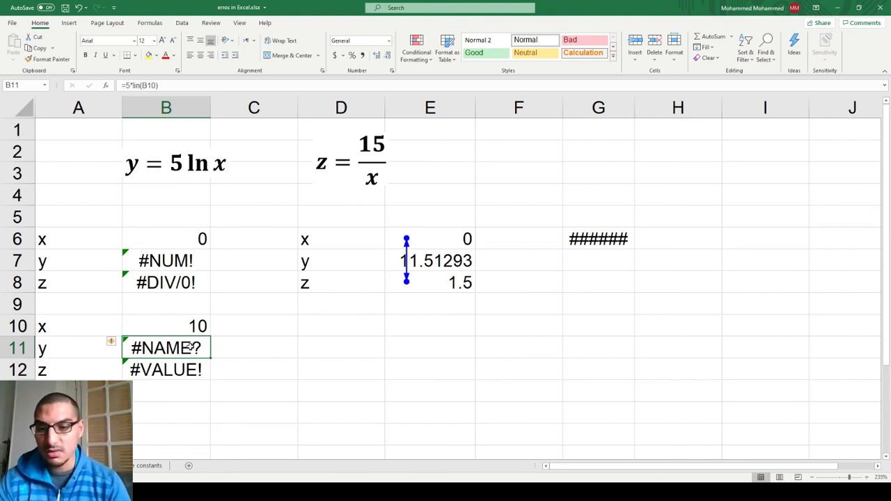
double_click(190, 347)
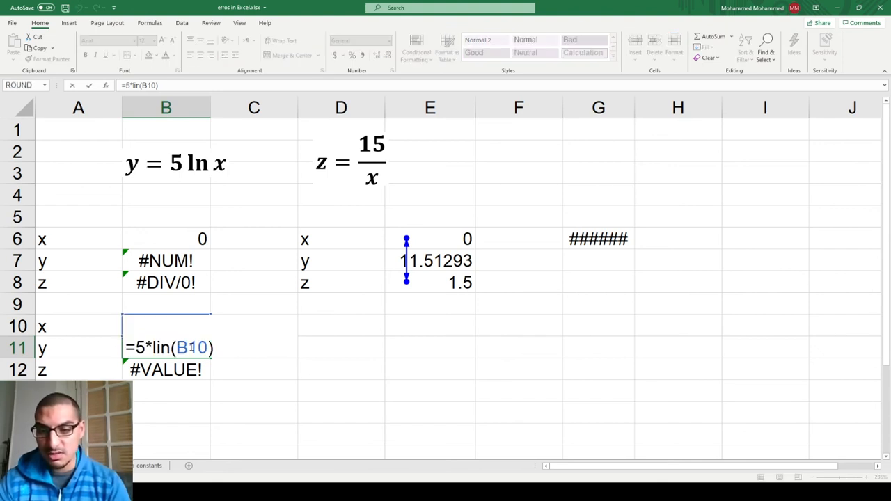
key("Return")
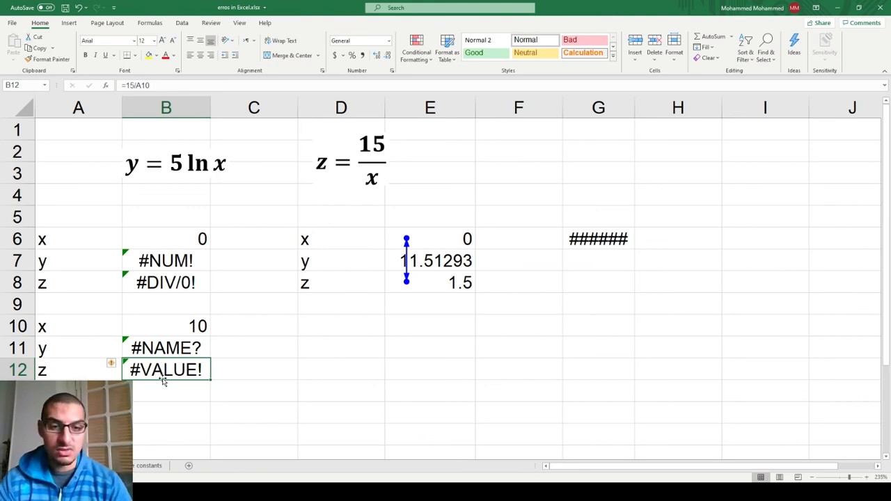
Revisit the VLOOKUP error on the constants sheet and the SUM error on the number grid, and return to the x, y, z example sheet.
key("ctrl+Page_Down")
key("ctrl+Page_Down")
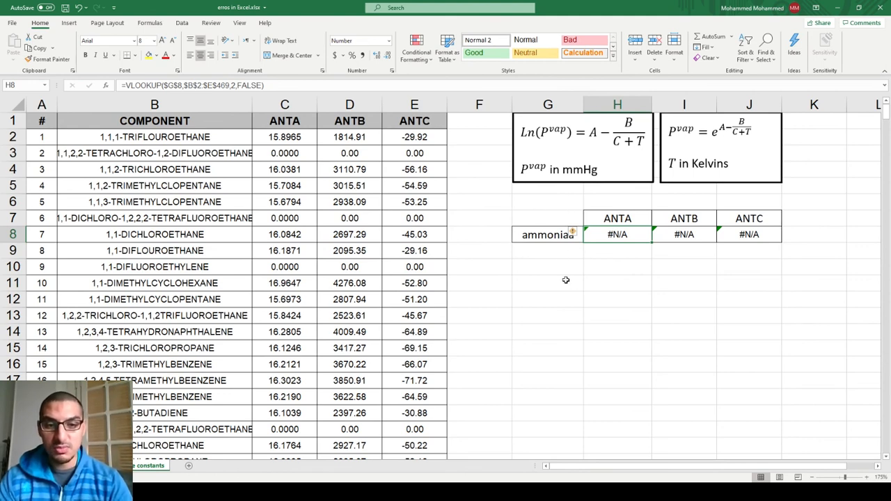
key("ctrl+Page_Up")
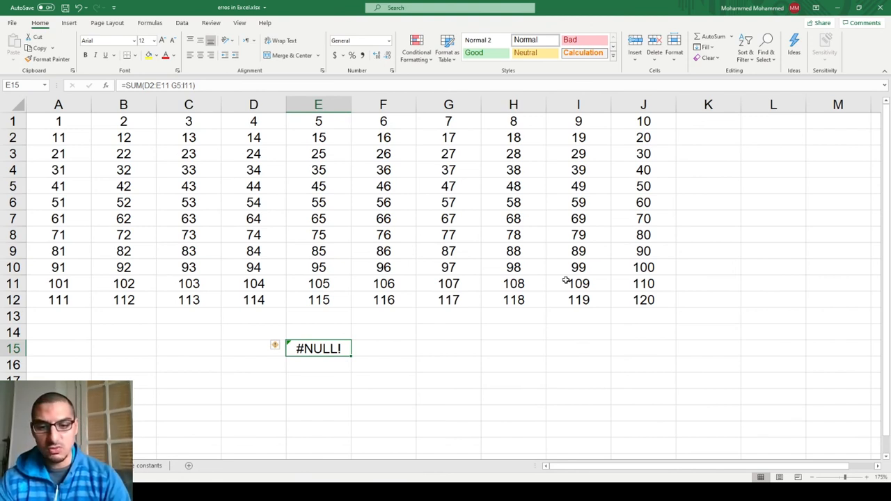
key("ctrl+Page_Up")
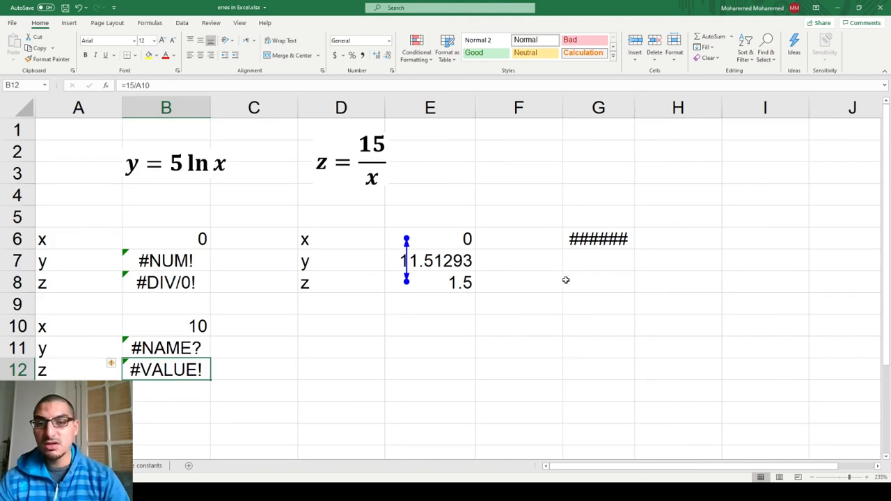